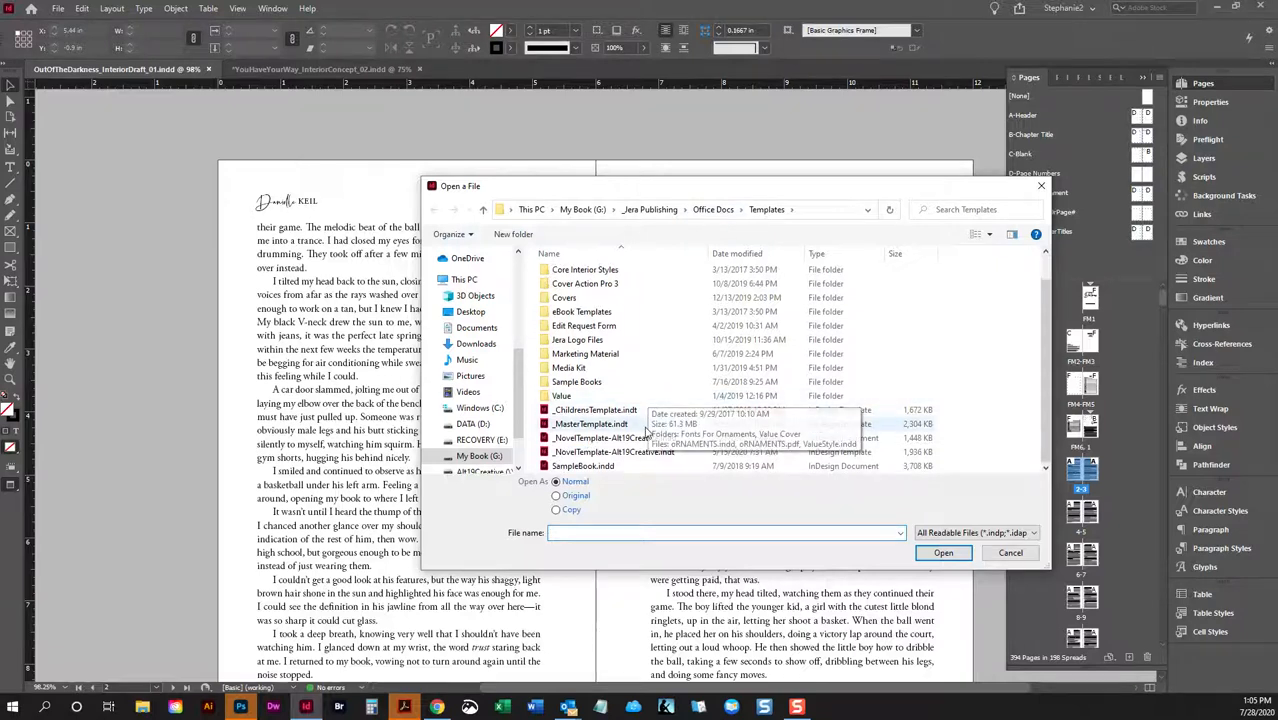
Open the _NovelTemplate-Alt19Creative.indt template and show its title page.
double_click(641, 455)
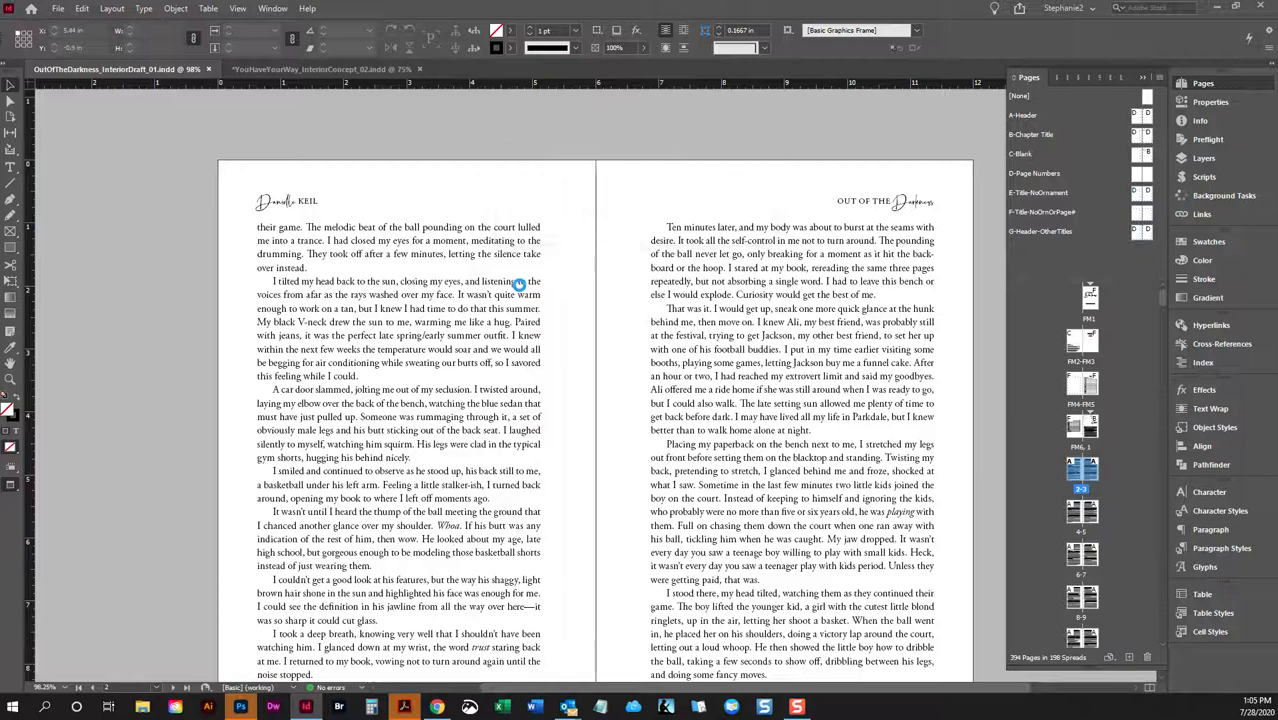
scroll(257, 248, up, 2)
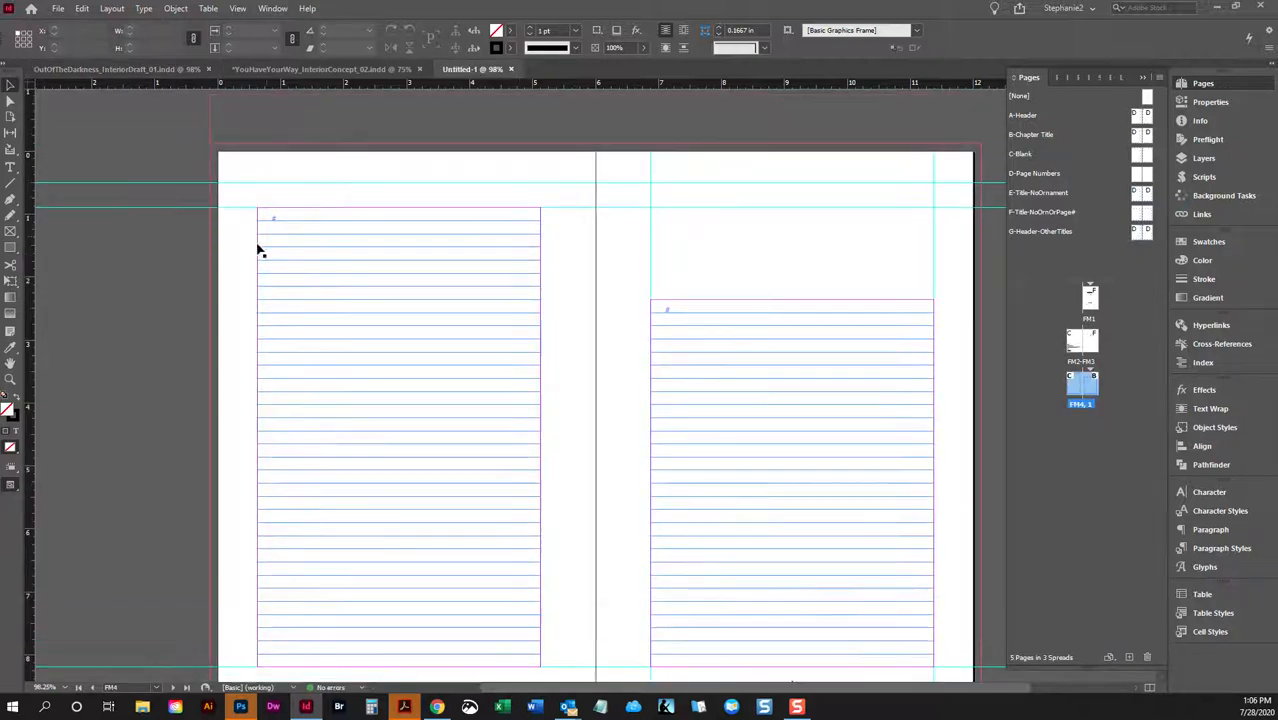
scroll(494, 337, up, 10)
scroll(494, 345, up, 6)
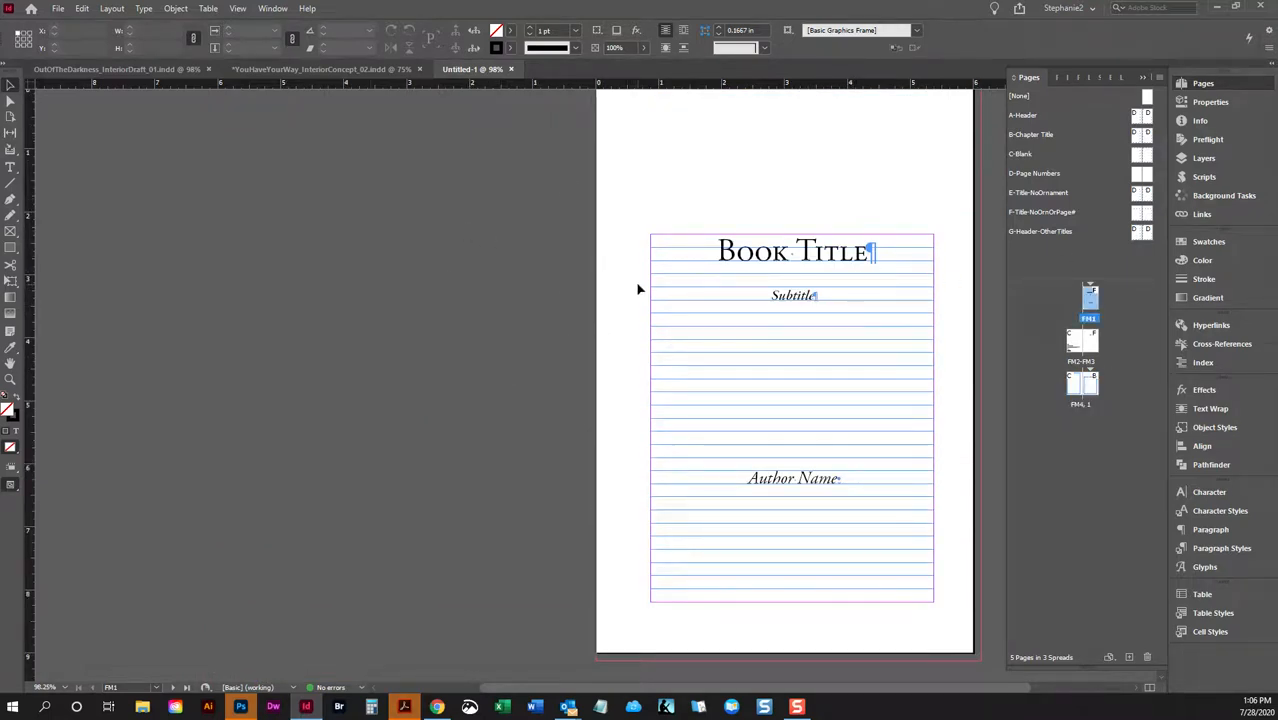
scroll(562, 287, up, 3)
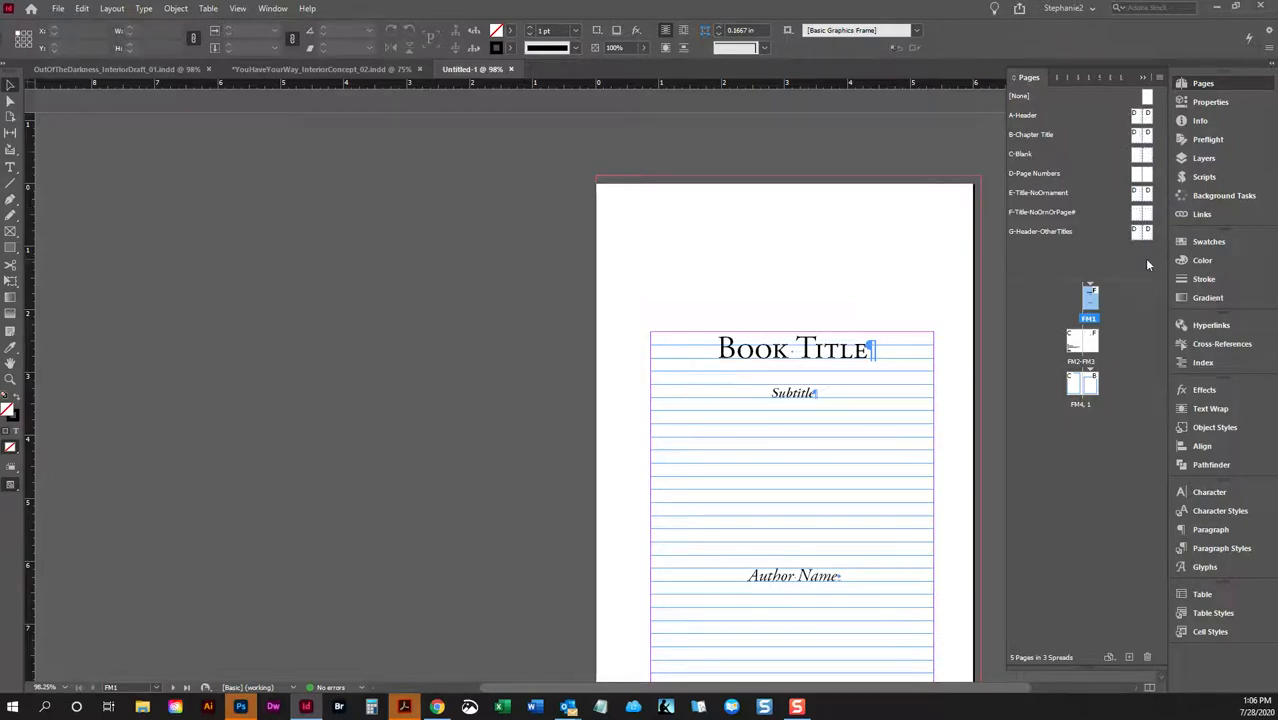
Try to resize the document to 5 in wide by 8 in high directly in Document Setup, and fit the page in view.
click(64, 10)
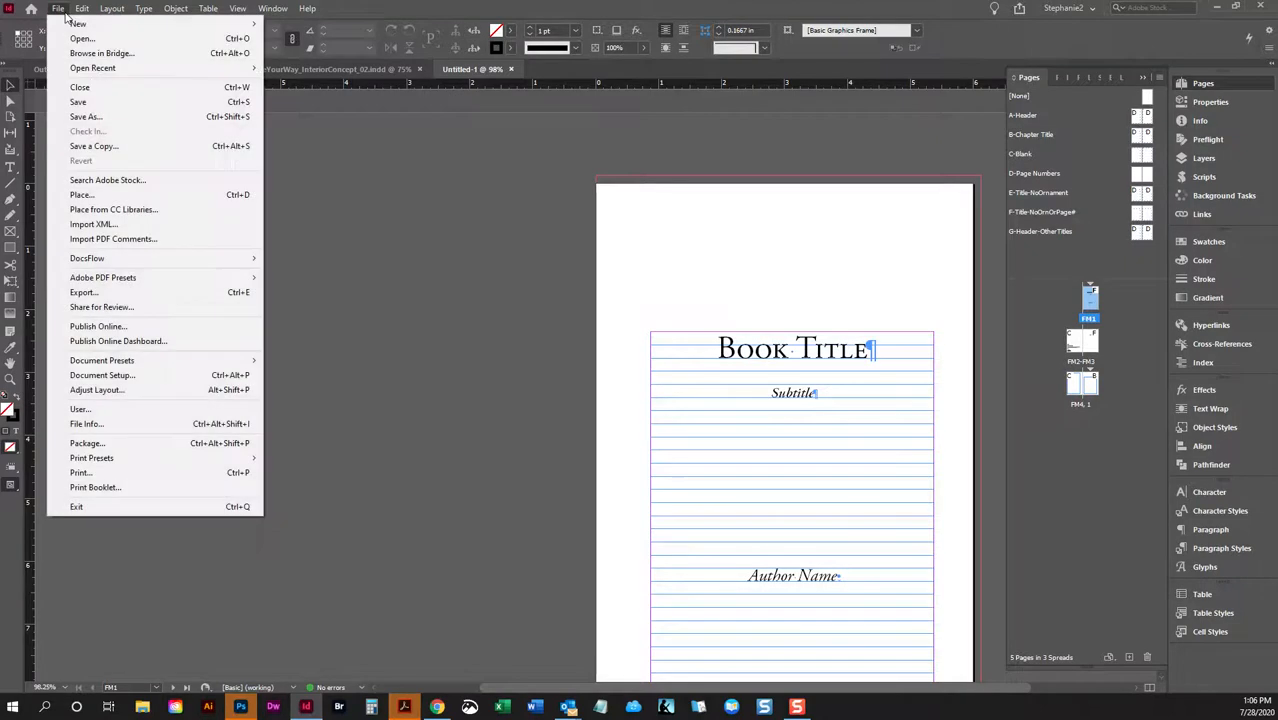
click(140, 375)
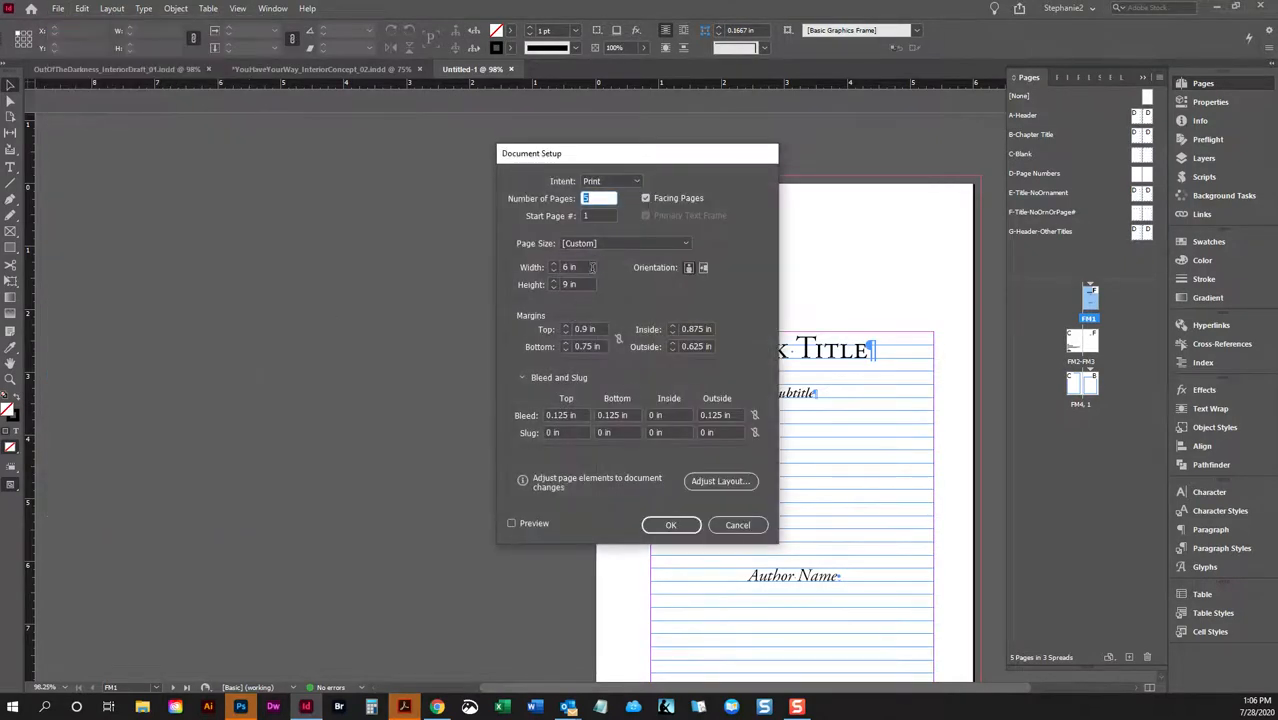
click(588, 268)
text(5)
key(Tab)
text(8)
click(652, 472)
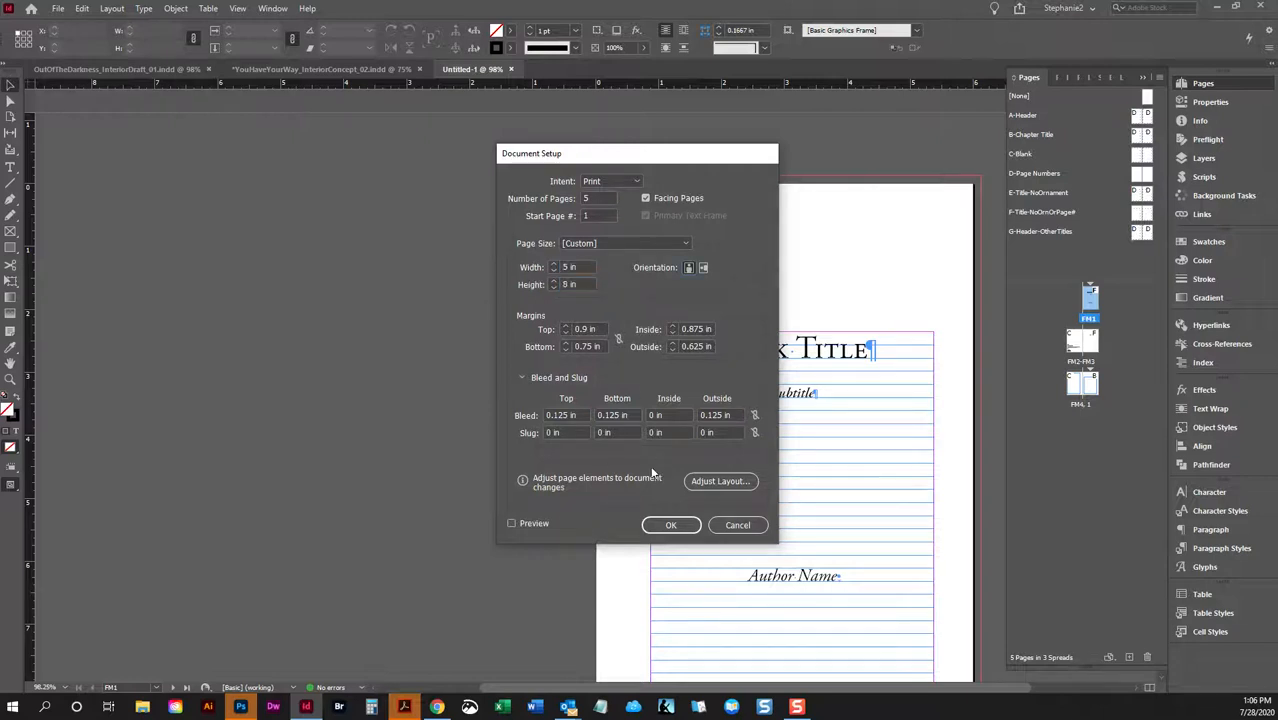
click(660, 524)
key(ctrl+0)
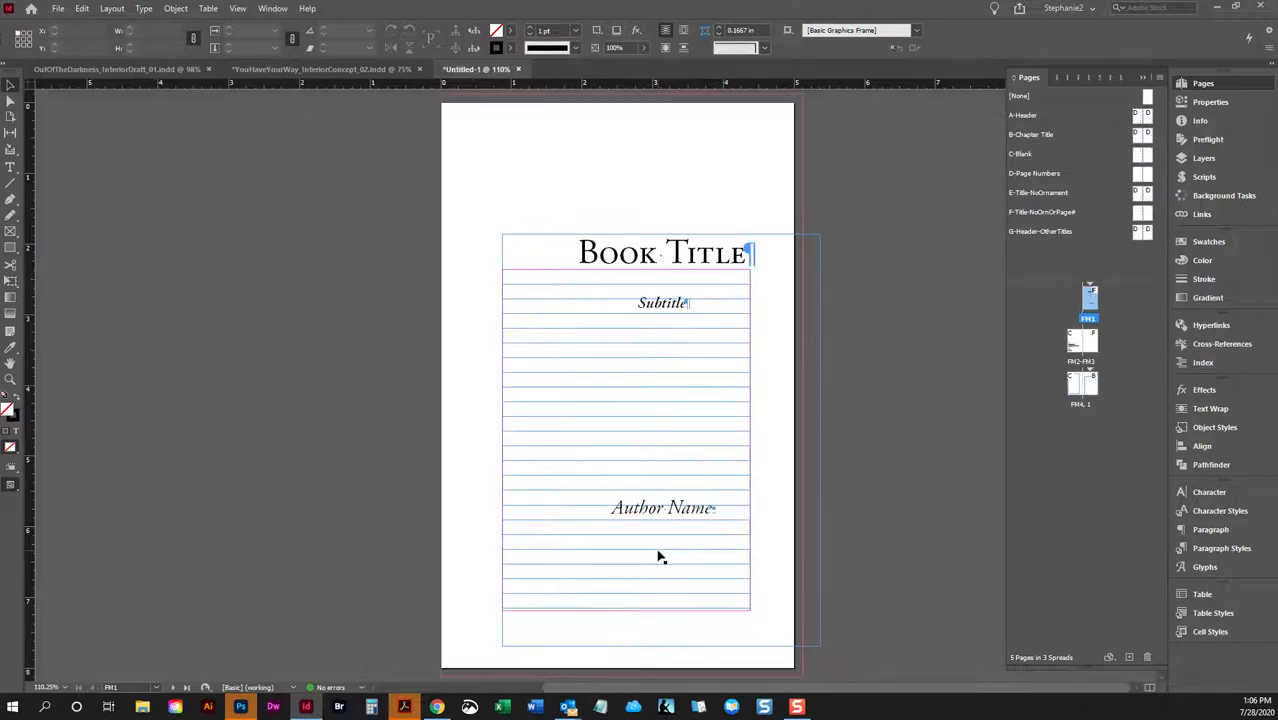
Try to reposition the text frames by hand on the title page and the first chapter page.
click(820, 440)
drag(810, 446, 765, 419)
scroll(758, 430, down, 3)
scroll(758, 430, down, 3)
scroll(750, 417, down, 6)
scroll(711, 423, down, 3)
drag(693, 374, 776, 388)
scroll(818, 398, up, 1)
scroll(818, 398, down, 1)
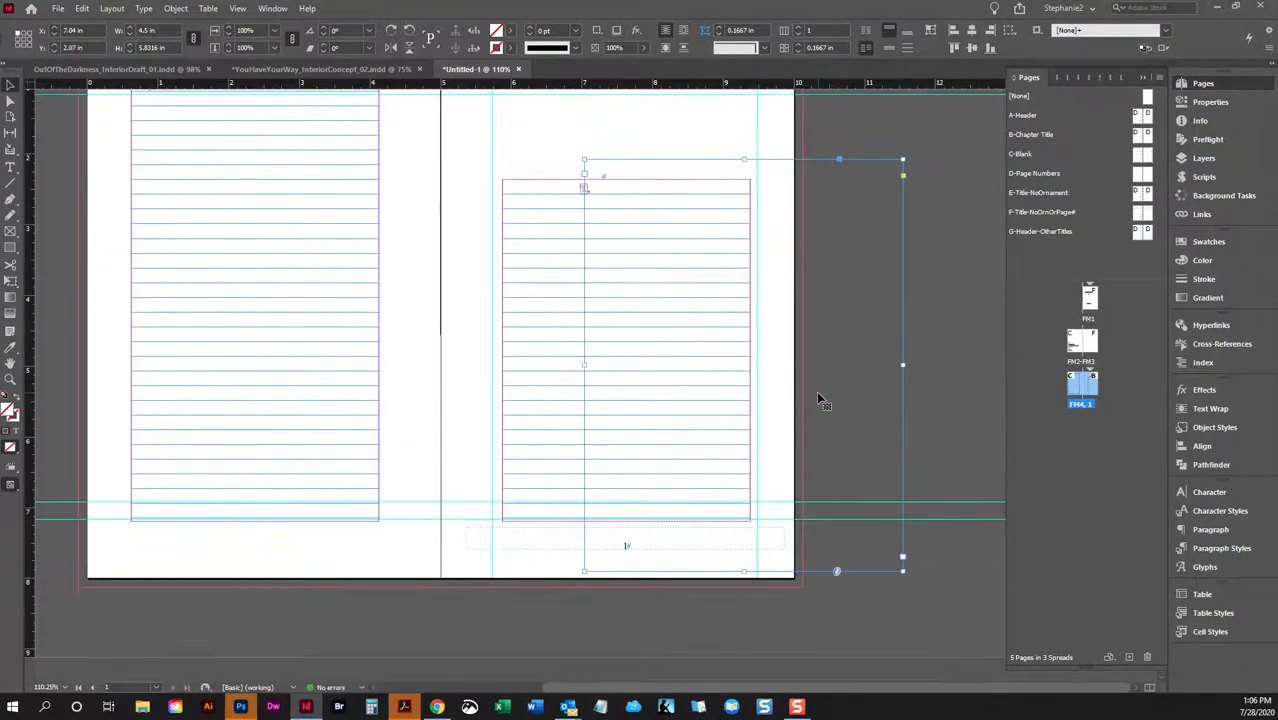
Check both text frames on the B-Chapter Title master spread against the page margins.
double_click(1145, 137)
click(672, 258)
shift+click(228, 243)
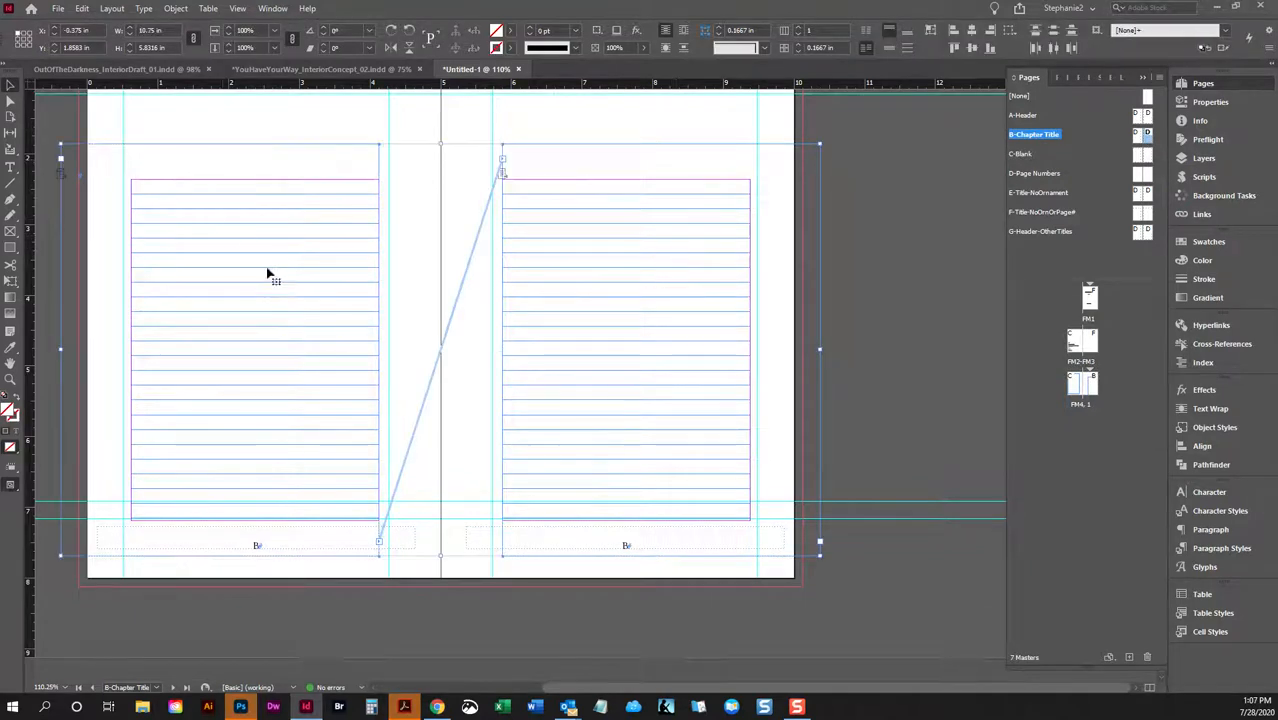
click(839, 359)
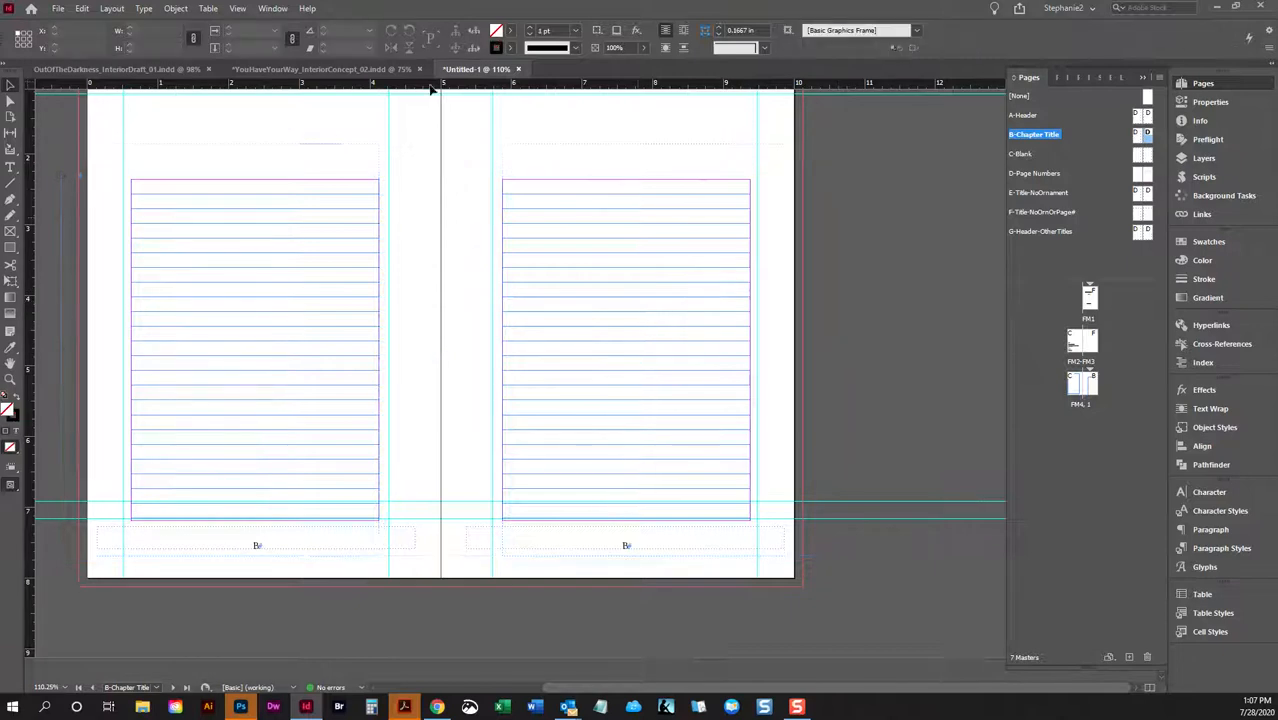
Keep the document open and undo the frame moves and the page resize.
click(520, 71)
click(765, 369)
key(ctrl+z)
key(ctrl+z)
key(ctrl+z)
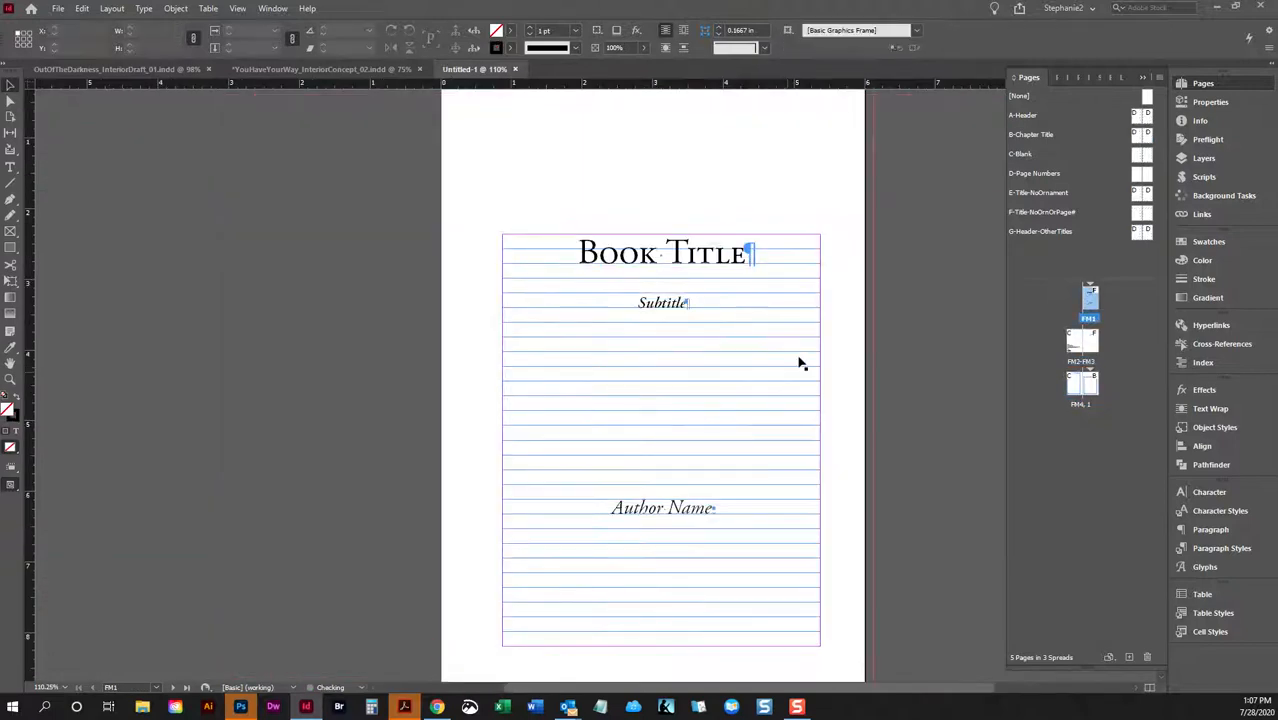
Use Adjust Layout from Document Setup to resize the pages to 5 in wide by 8 in high, including locked content.
click(58, 8)
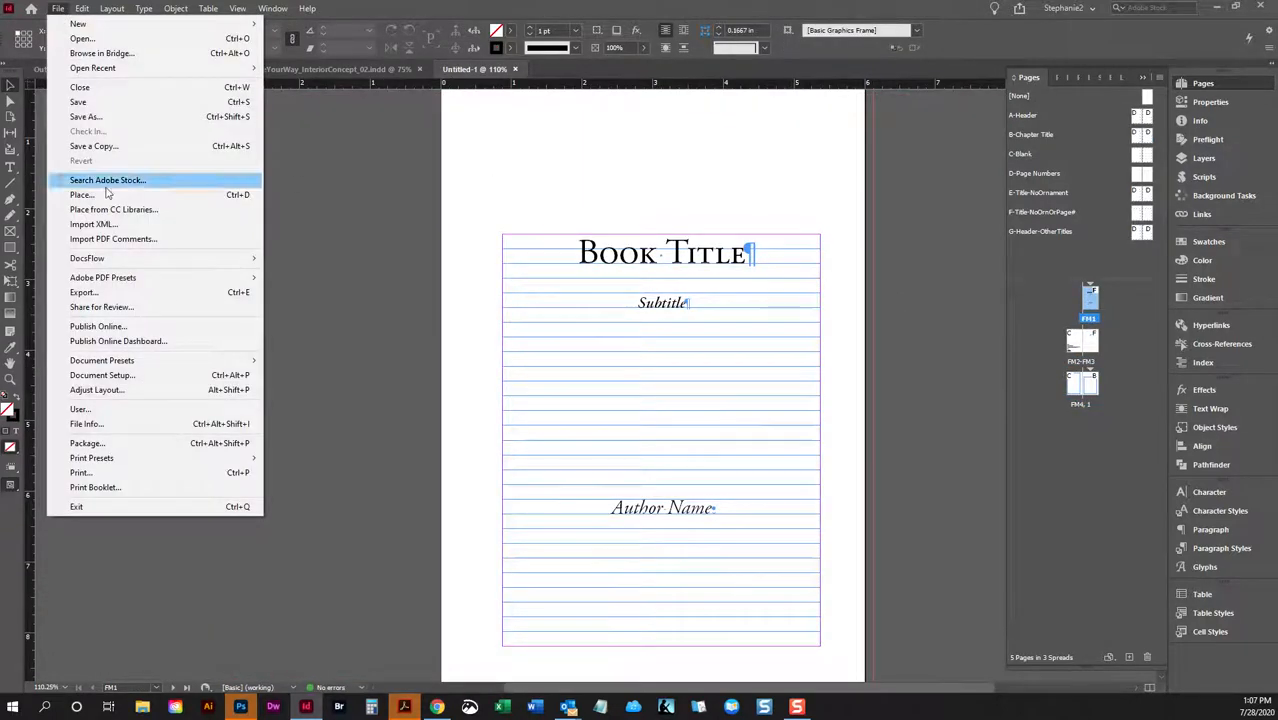
click(100, 375)
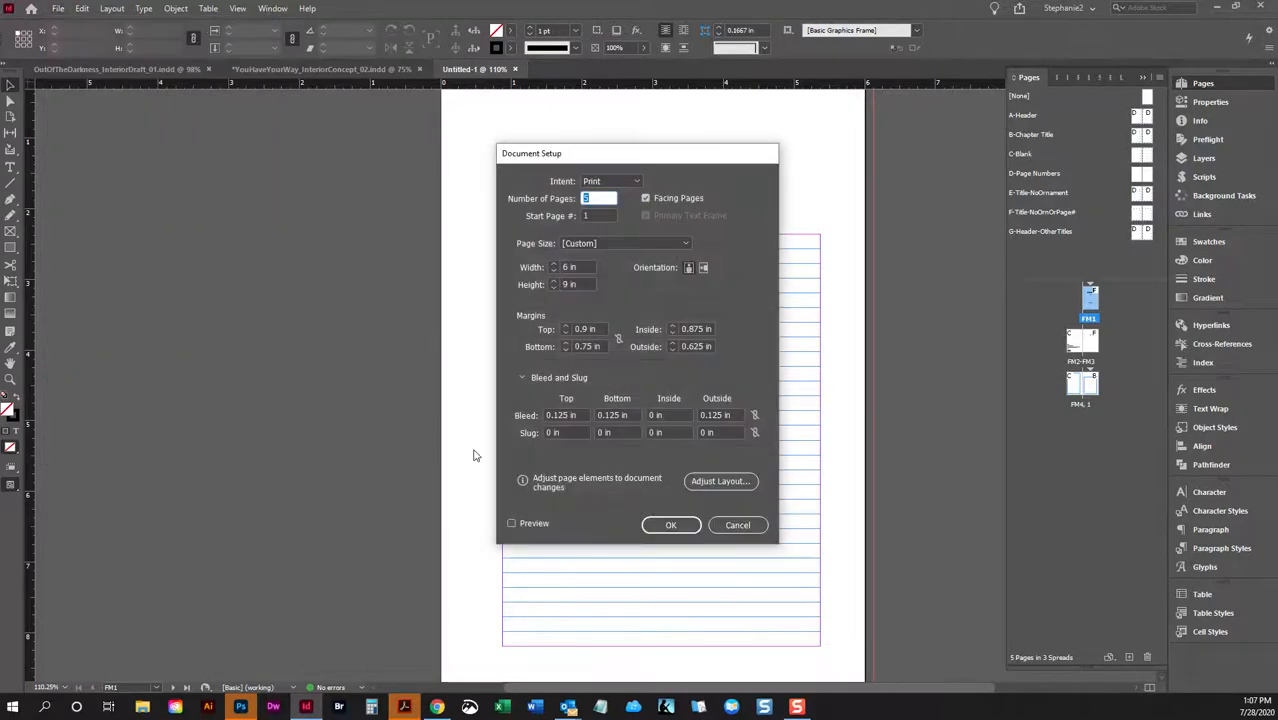
click(735, 484)
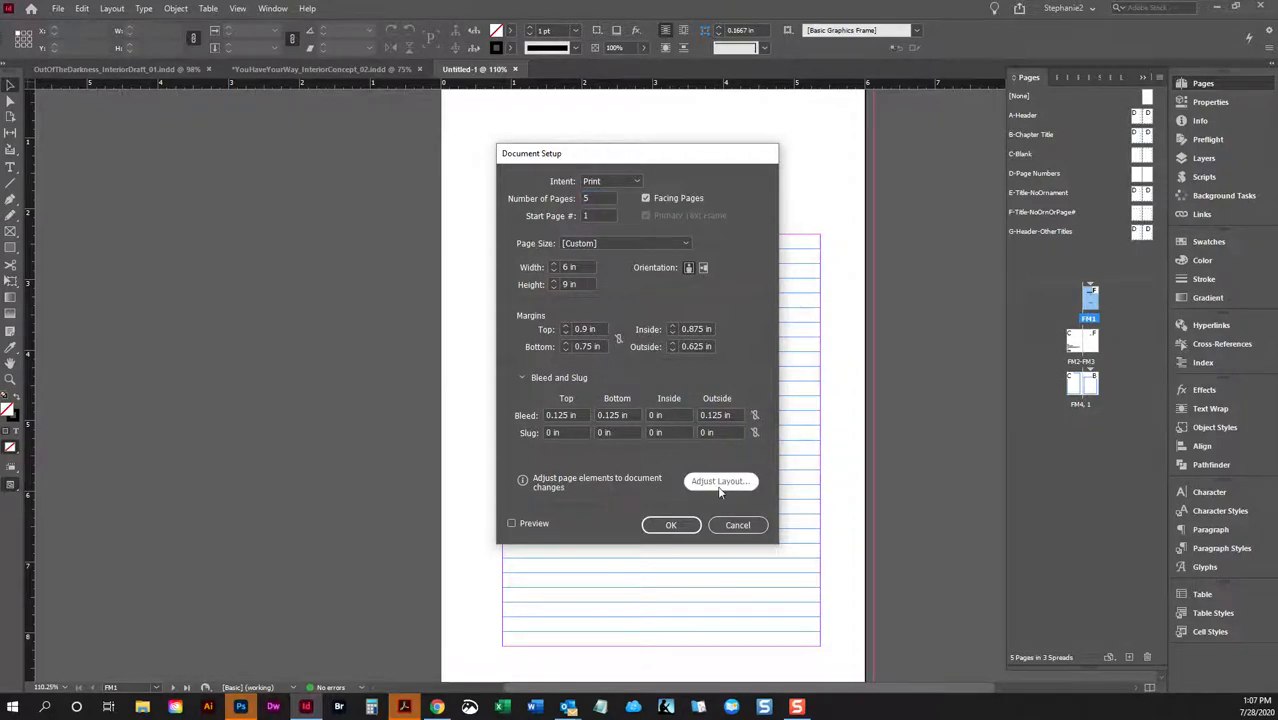
click(714, 484)
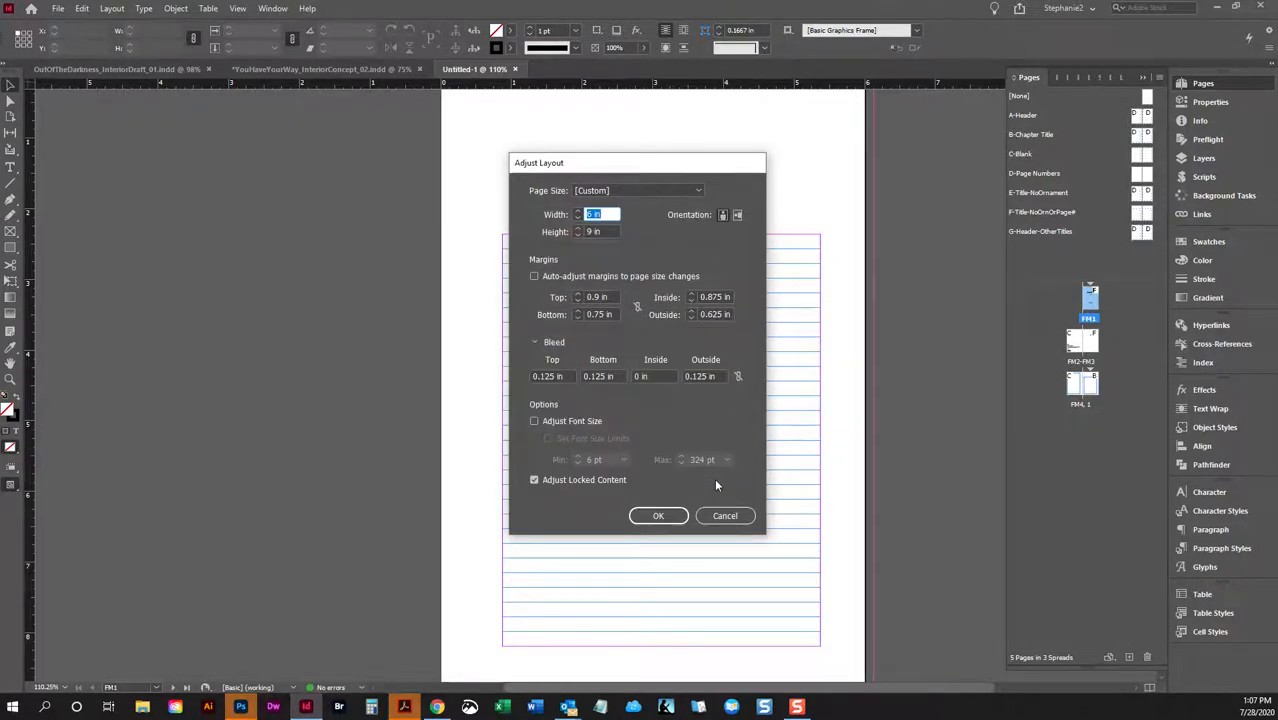
text(5)
key(Tab)
text(8)
key(Tab)
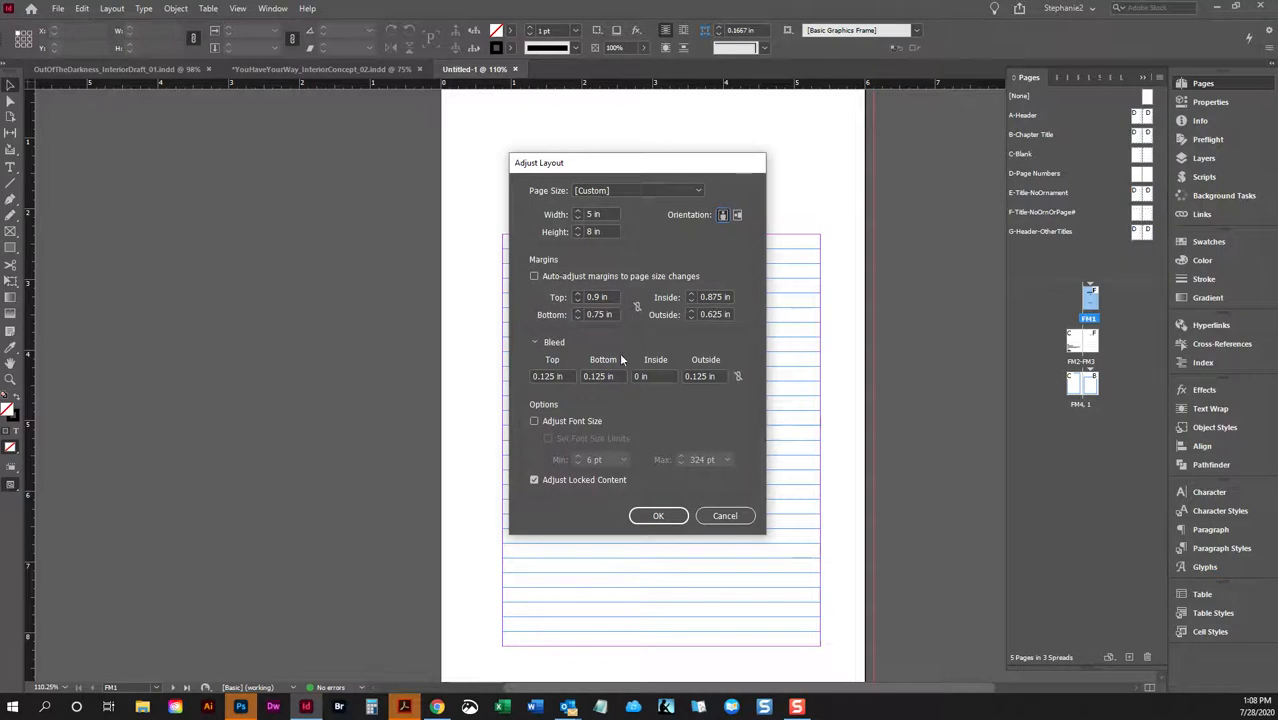
click(658, 516)
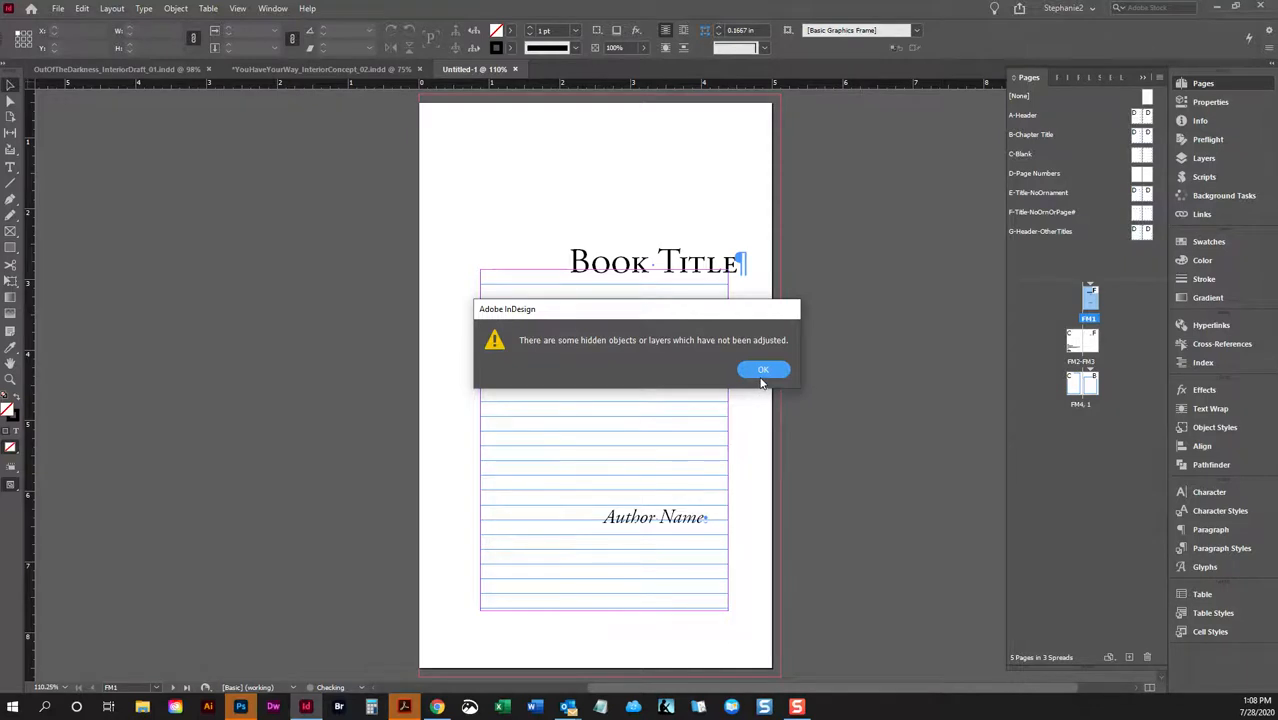
click(762, 370)
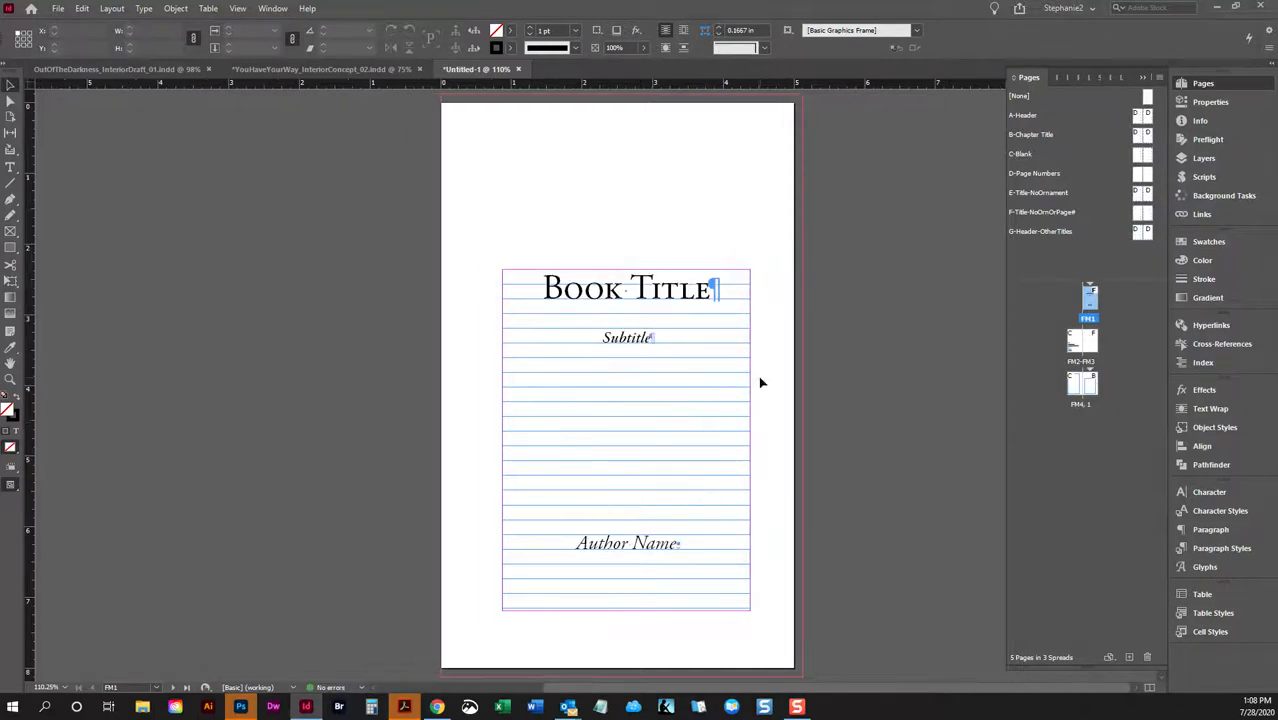
Check the text frames on the title, contents and first chapter pages against the margins.
click(608, 371)
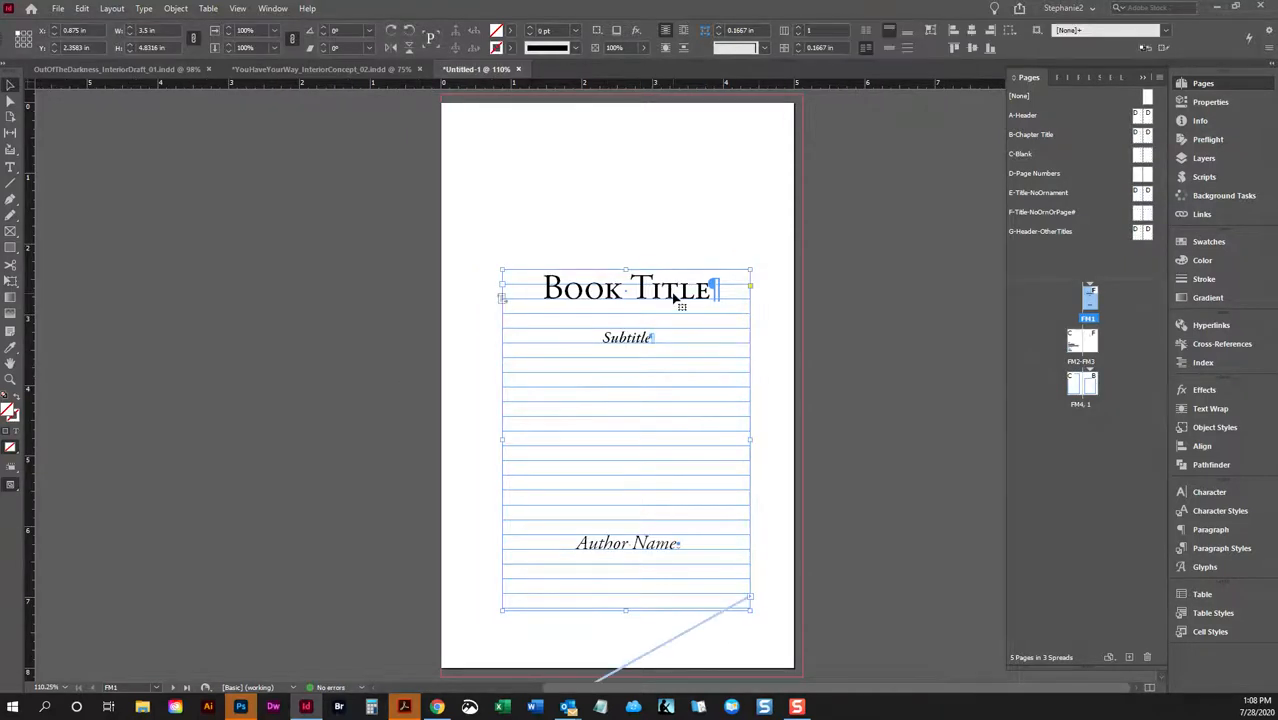
scroll(649, 383, down, 10)
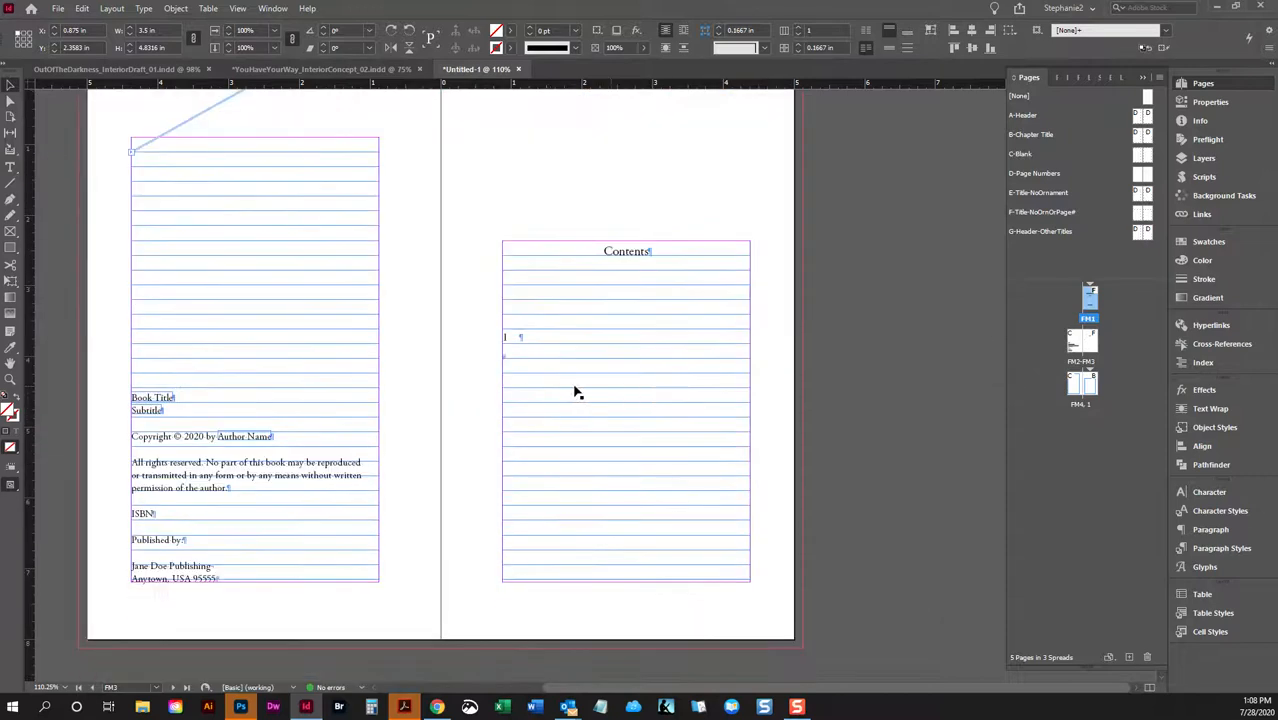
click(556, 390)
scroll(654, 314, down, 8)
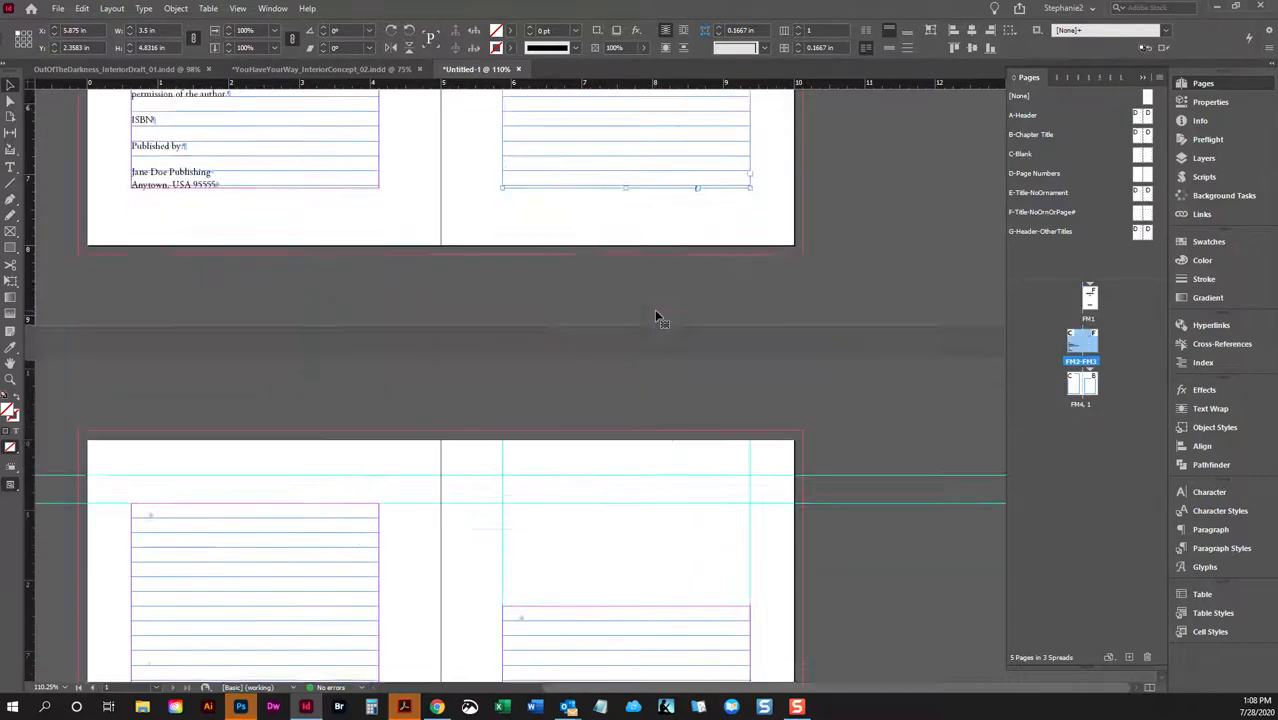
click(640, 348)
scroll(650, 340, down, 3)
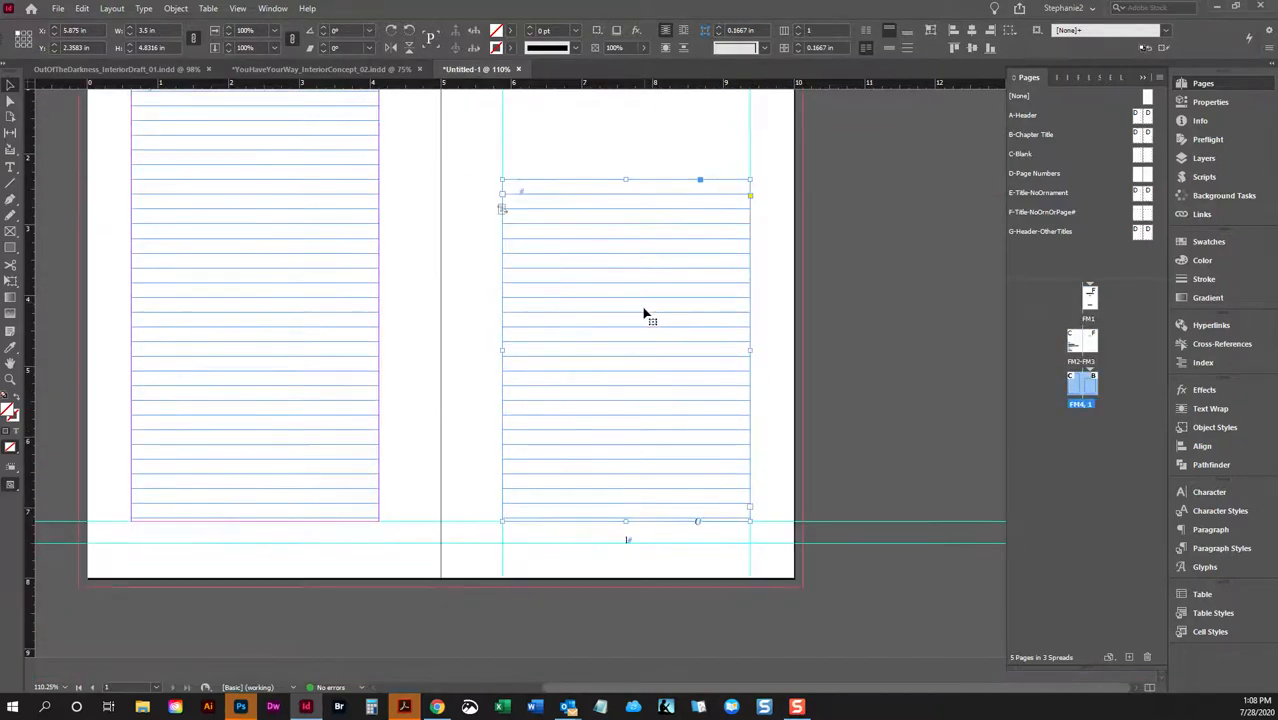
Check the text frames on the A-Header and B-Chapter Title master spreads.
double_click(1145, 115)
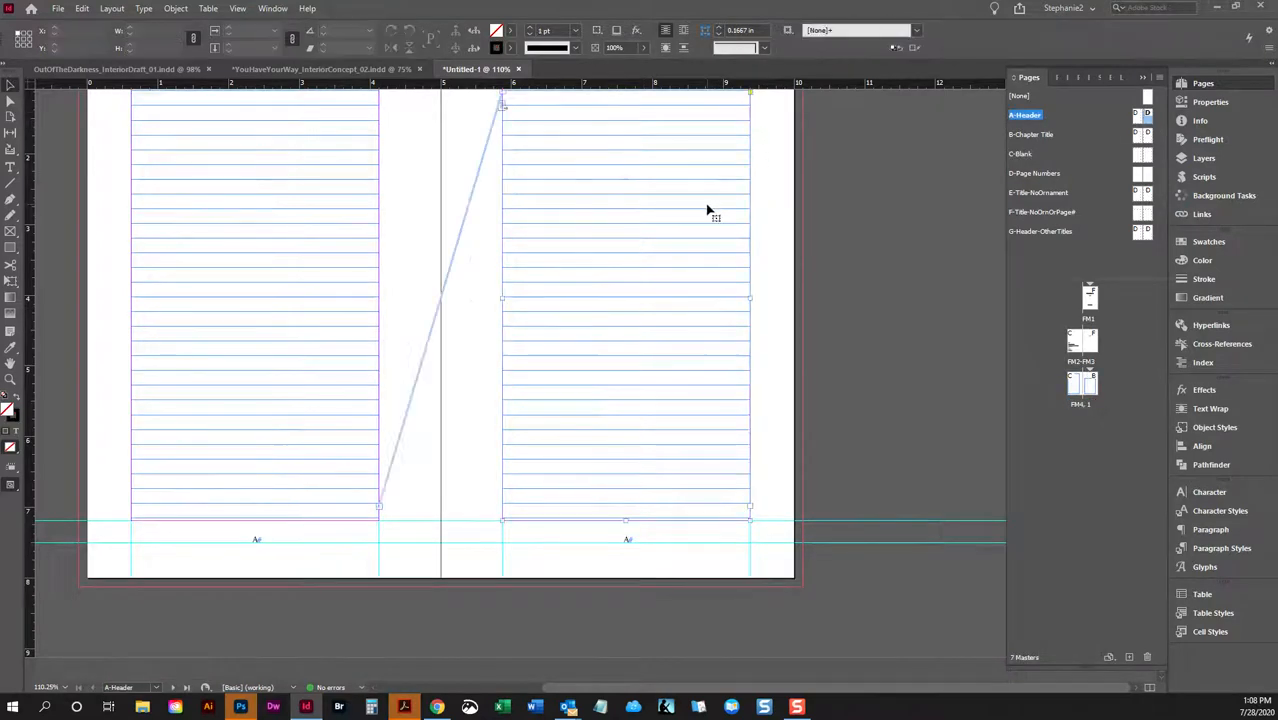
click(338, 345)
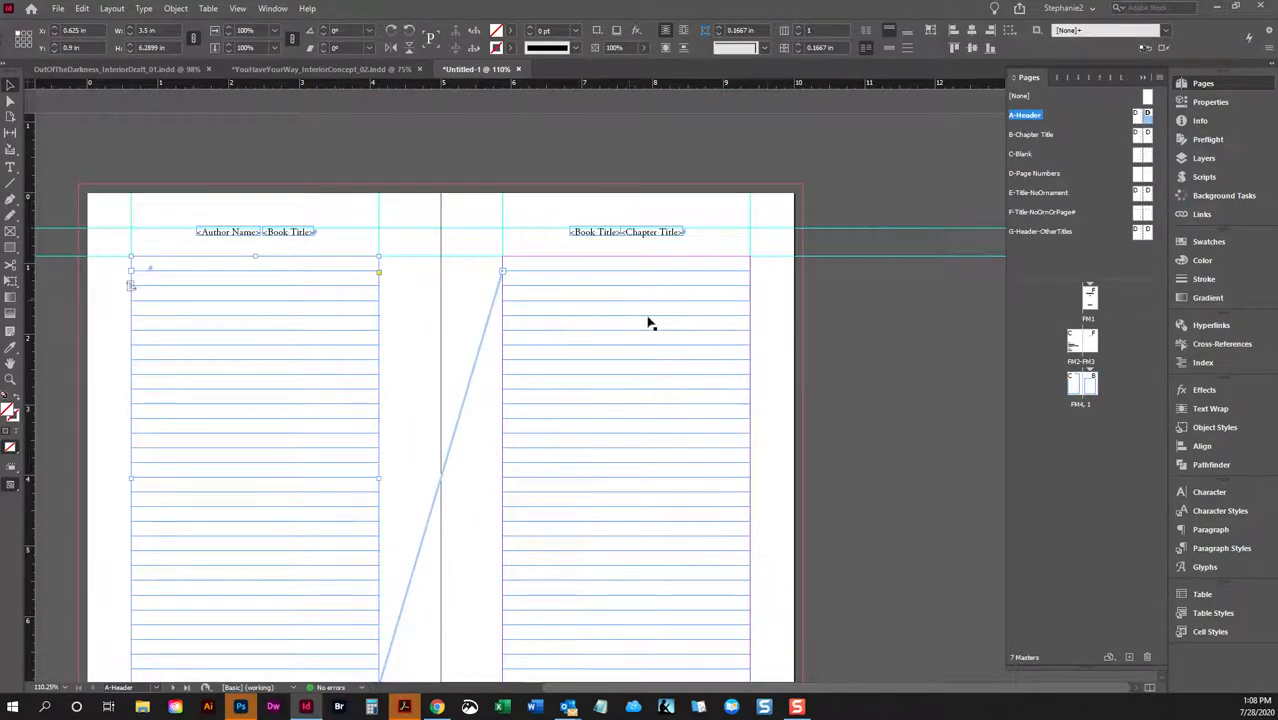
double_click(1141, 134)
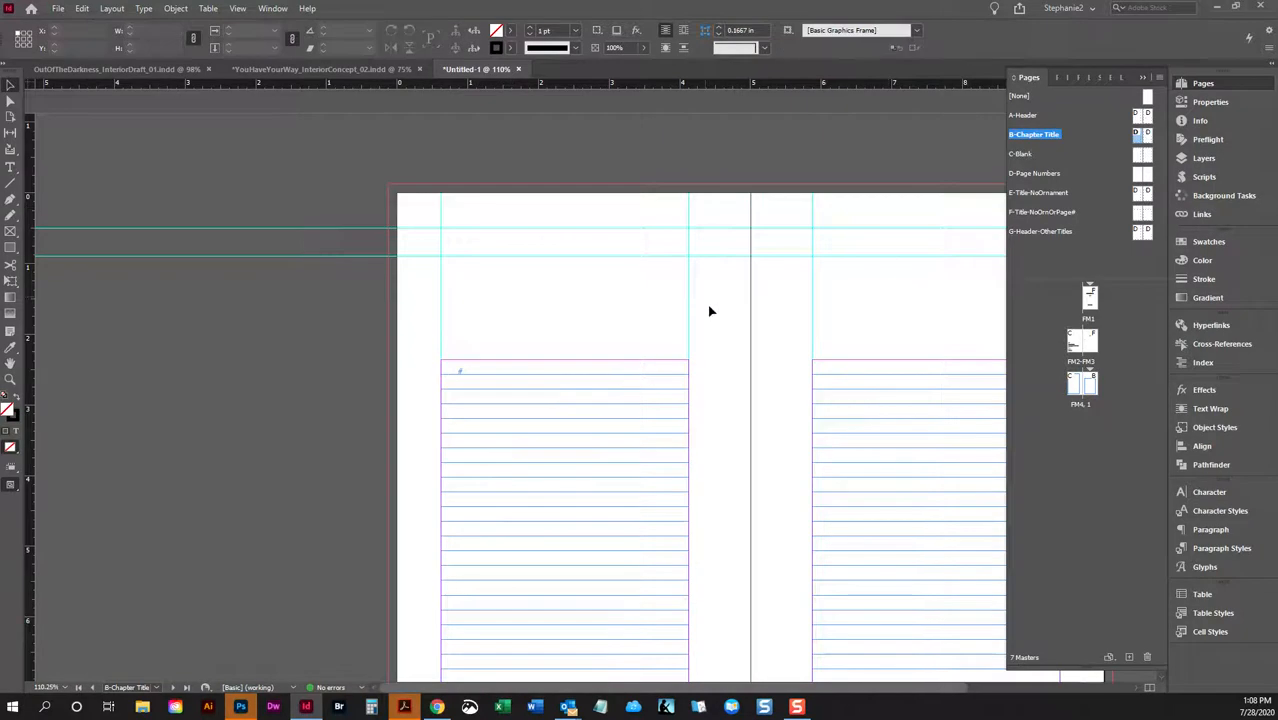
scroll(553, 308, down, 3)
click(532, 308)
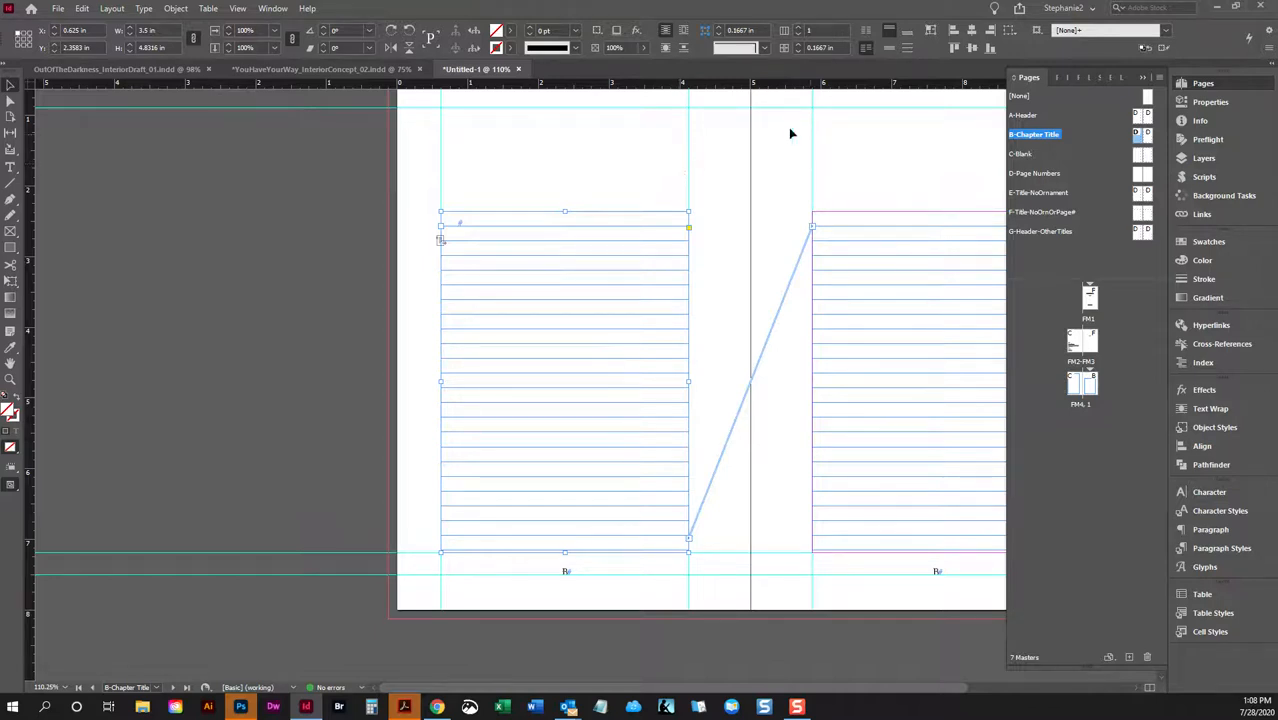
Close the untitled document without saving, and show guides and frame edges in the OutOfTheDarkness interior draft.
click(518, 72)
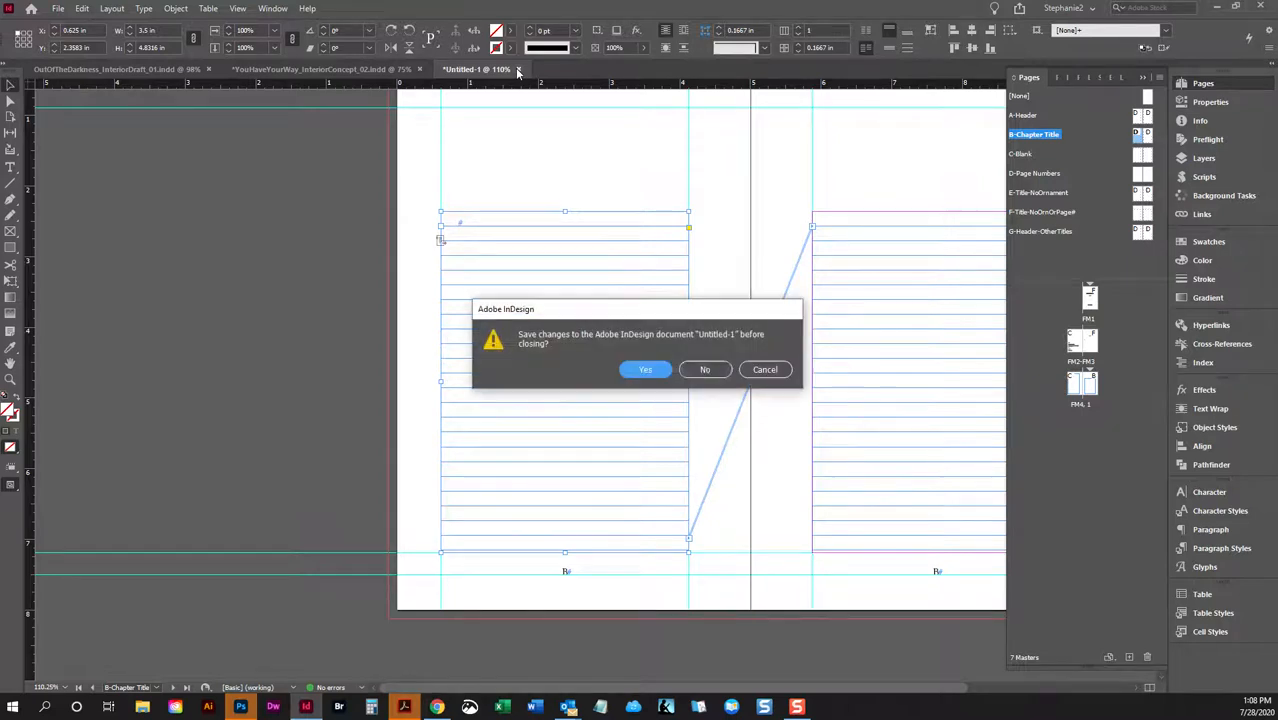
click(702, 368)
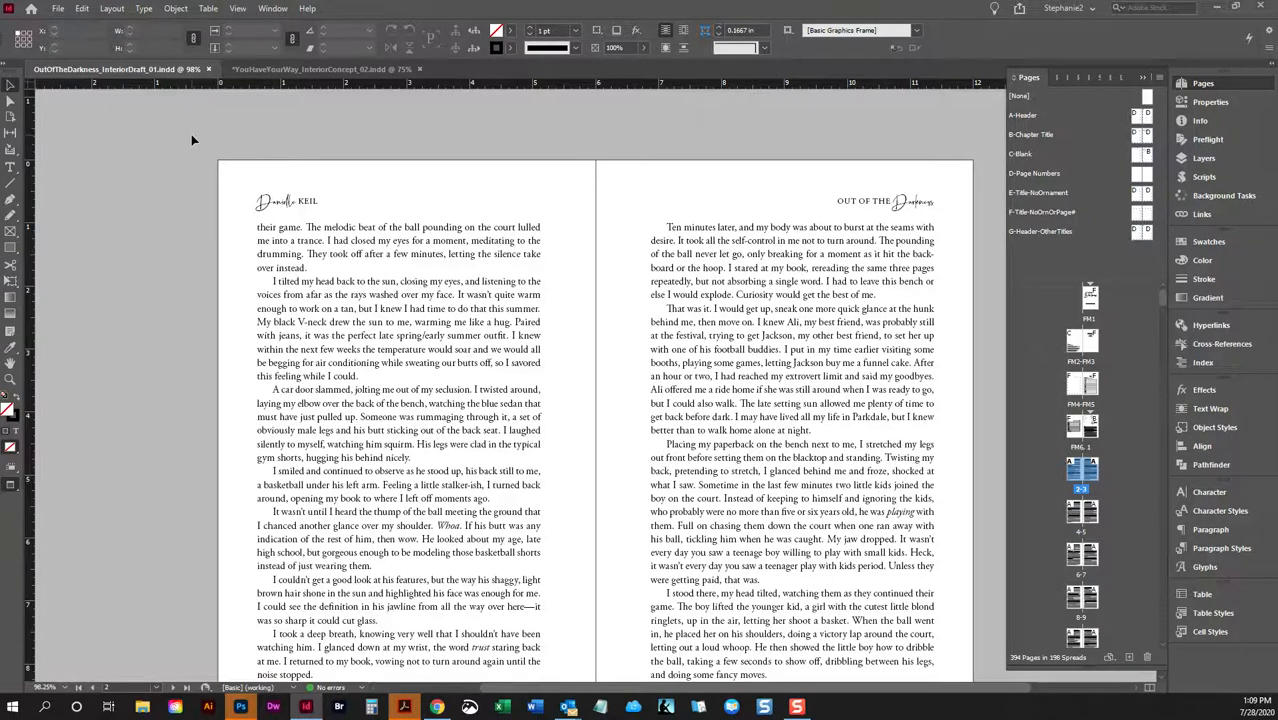
key(w)
Examine the text frames, headers and page numbers across the opening spreads of the OutOfTheDarkness draft.
scroll(197, 134, down, 2)
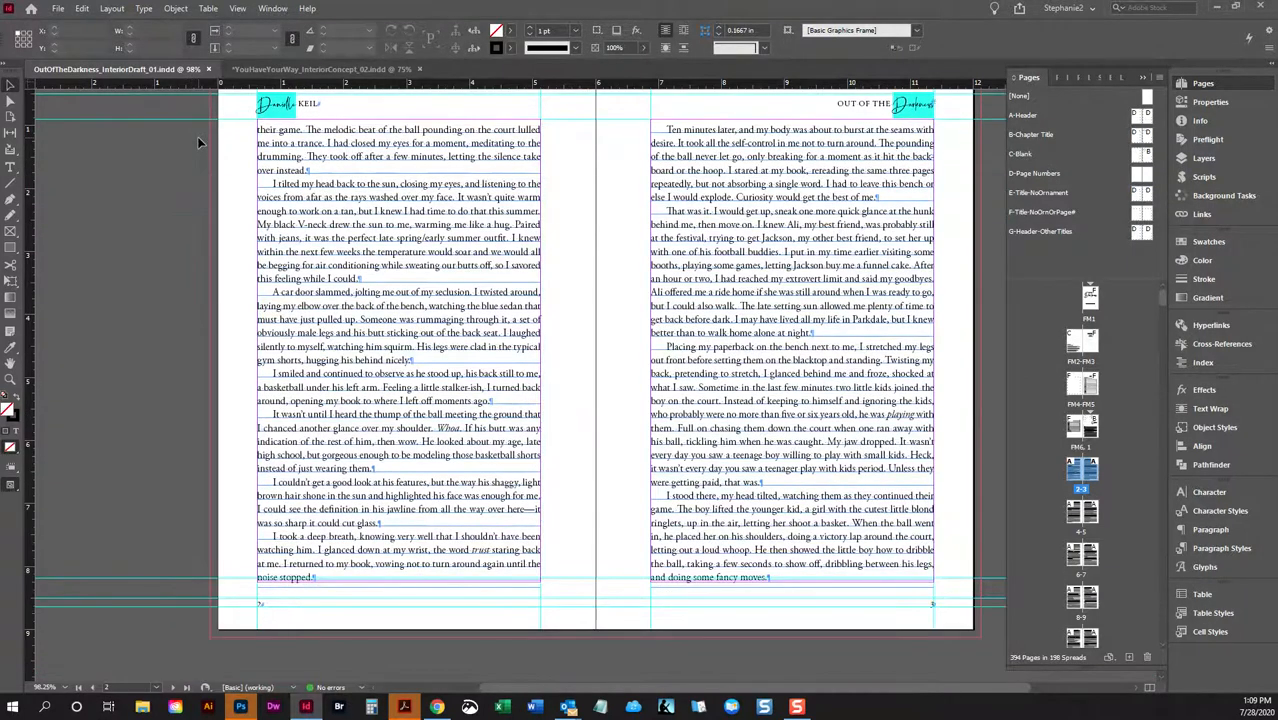
scroll(197, 140, up, 2)
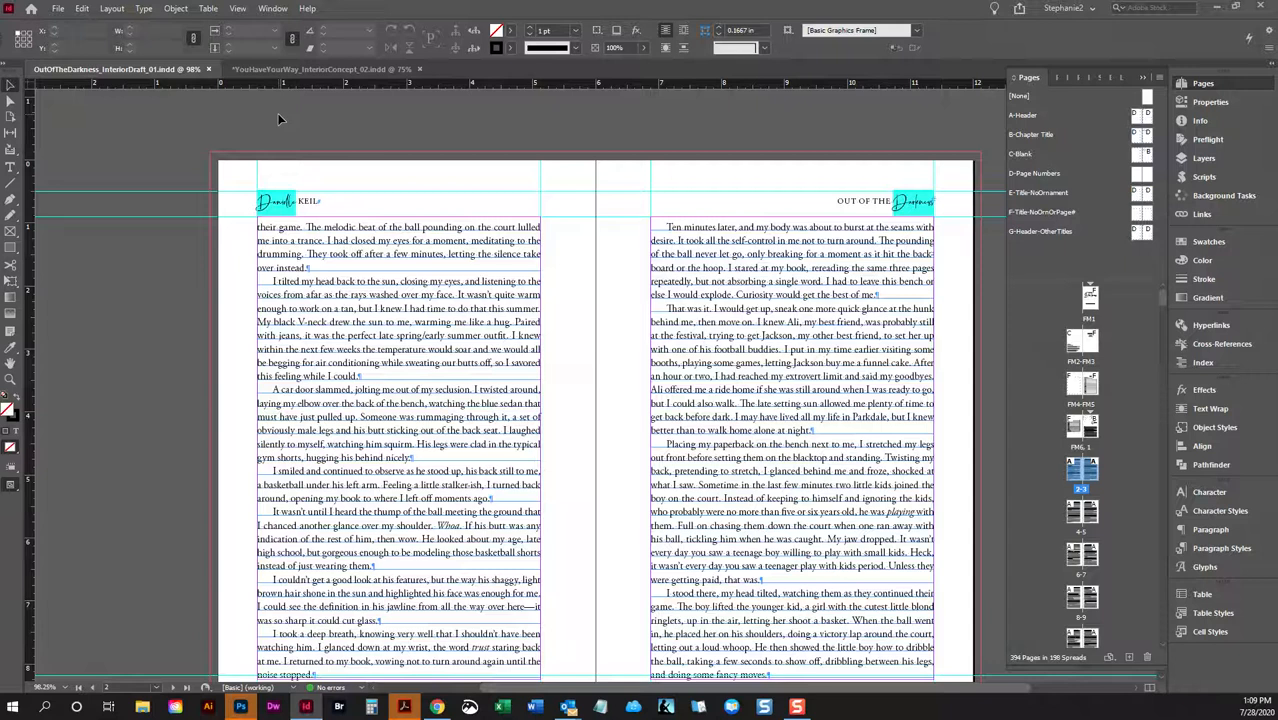
scroll(272, 165, down, 1)
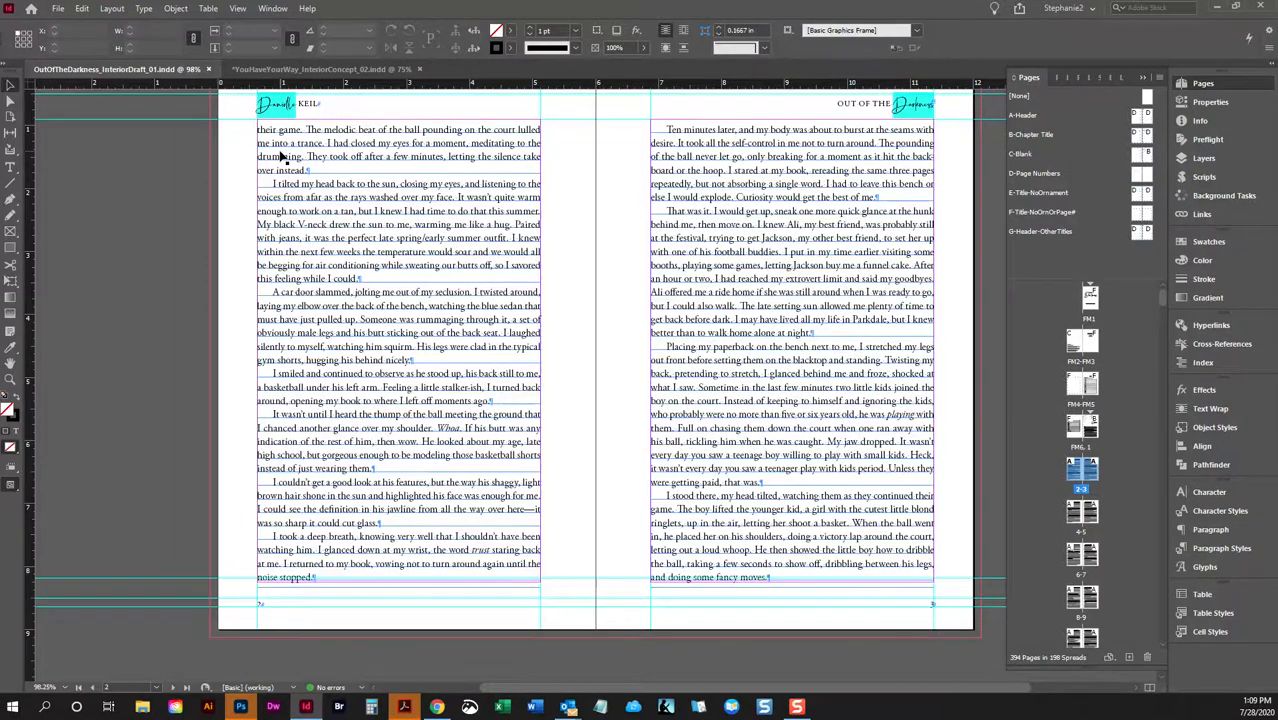
scroll(265, 258, down, 10)
scroll(313, 285, up, 5)
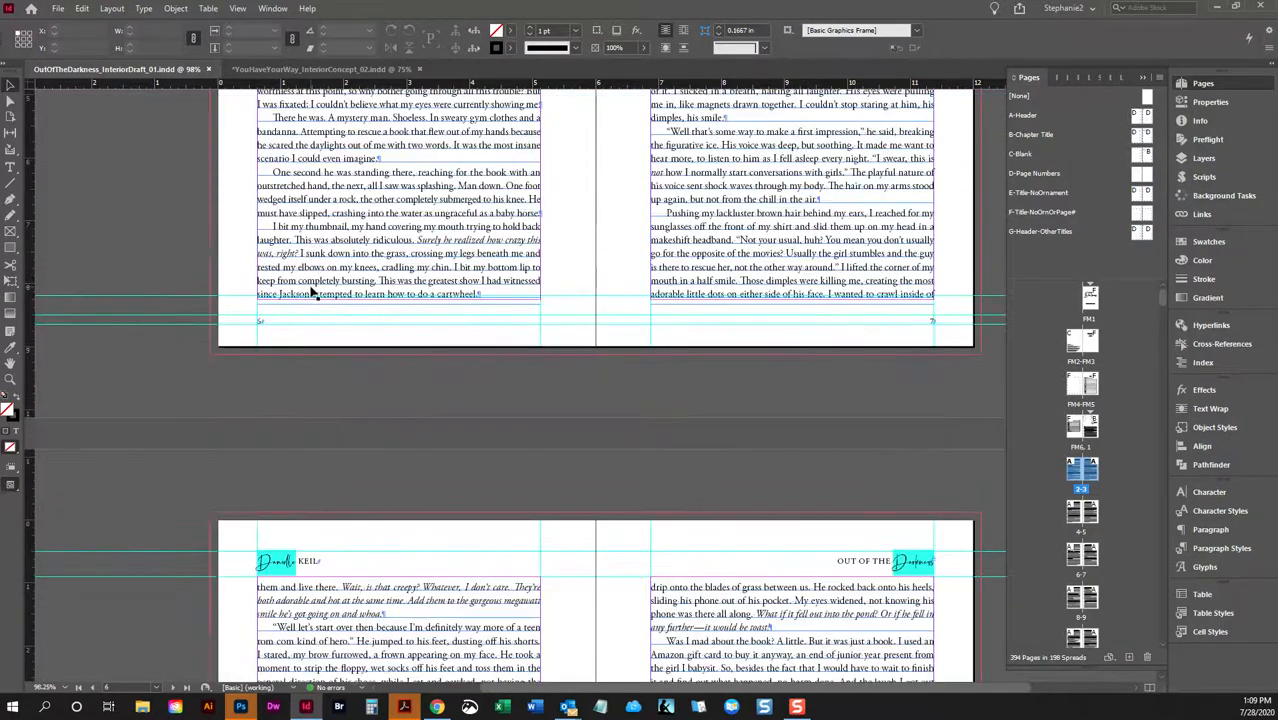
scroll(311, 287, down, 8)
scroll(313, 292, down, 10)
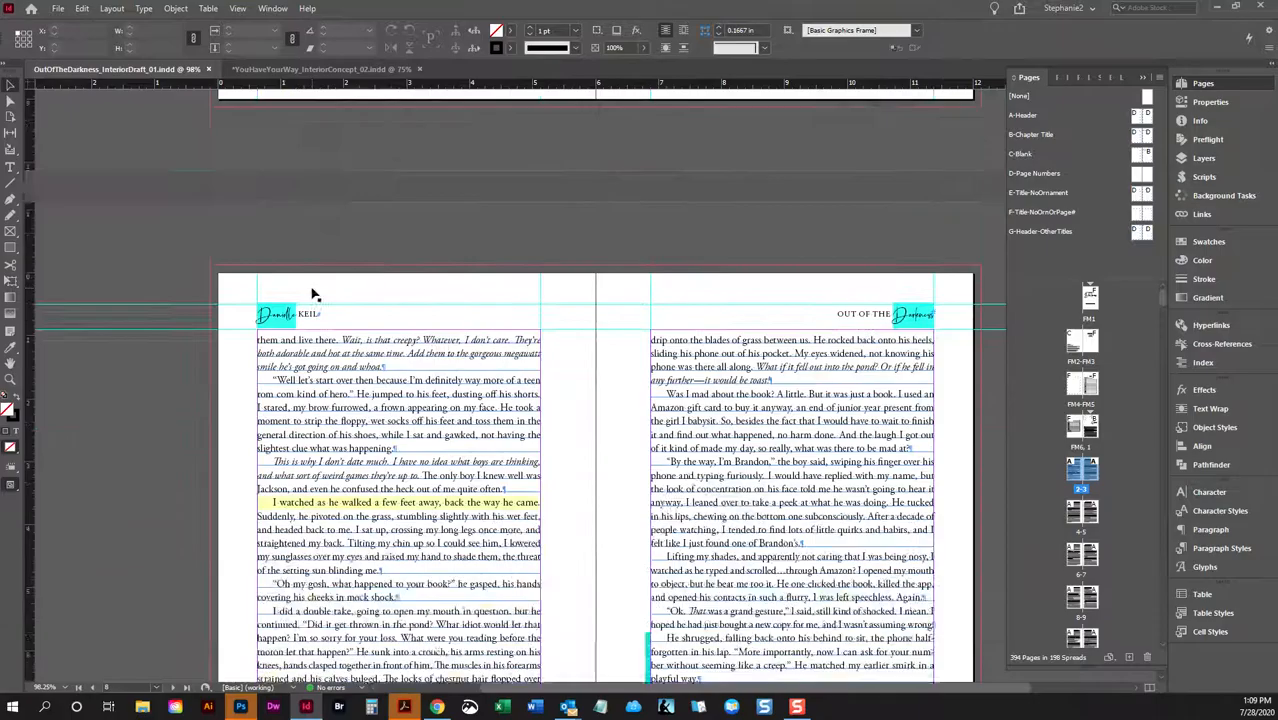
scroll(315, 294, down, 5)
scroll(313, 290, up, 10)
scroll(168, 256, down, 8)
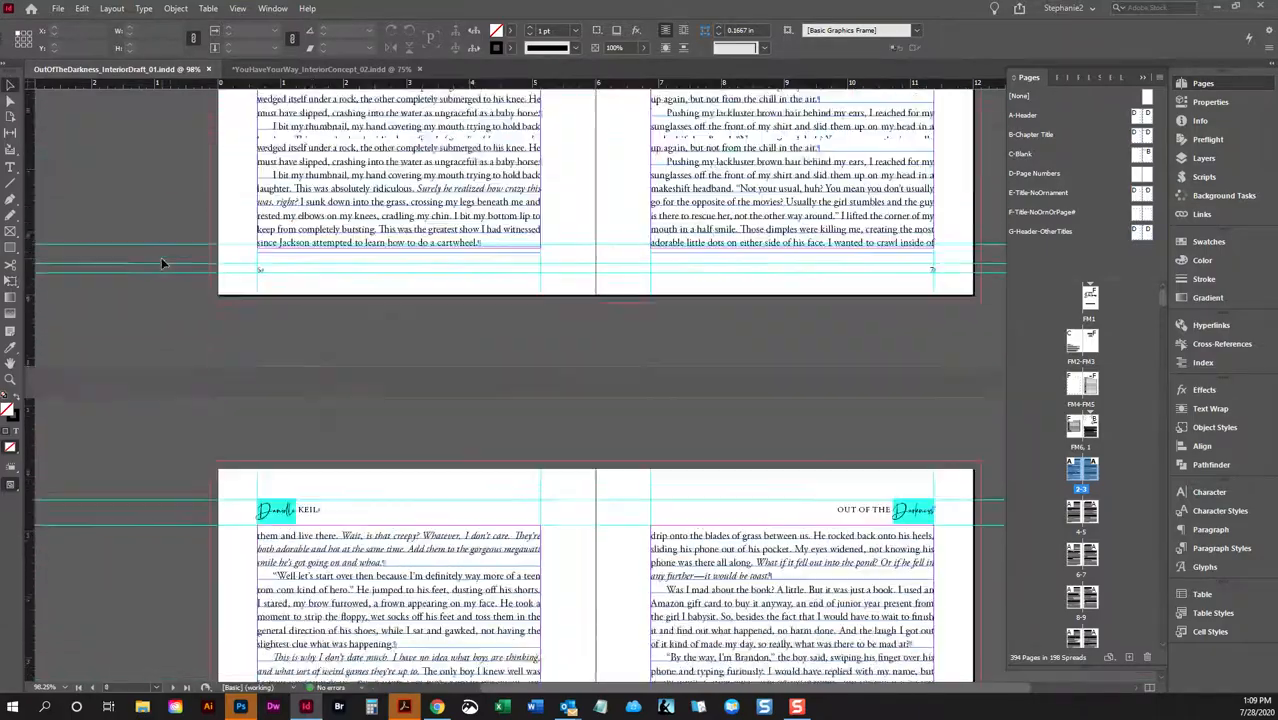
Adjust the interior draft's layout to a page size of 5 in wide by 8 in high, and dismiss the hidden-objects warning.
scroll(161, 262, up, 10)
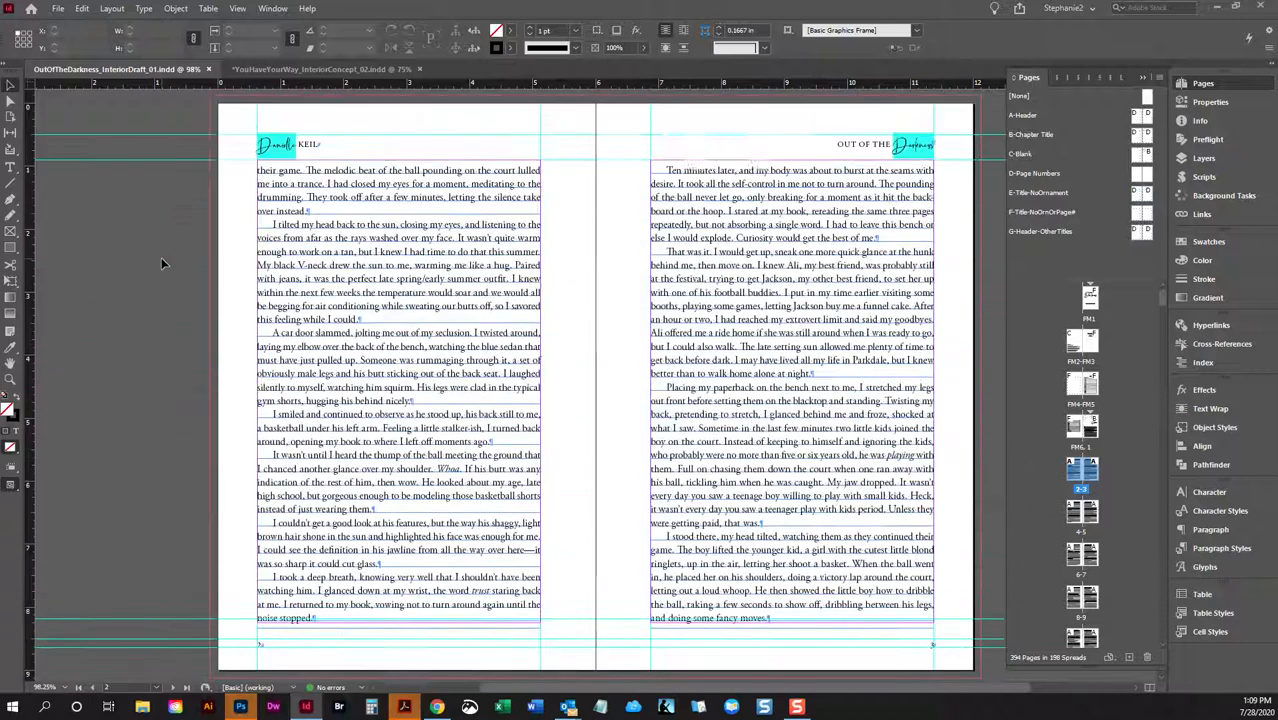
scroll(161, 262, down, 2)
scroll(161, 262, up, 2)
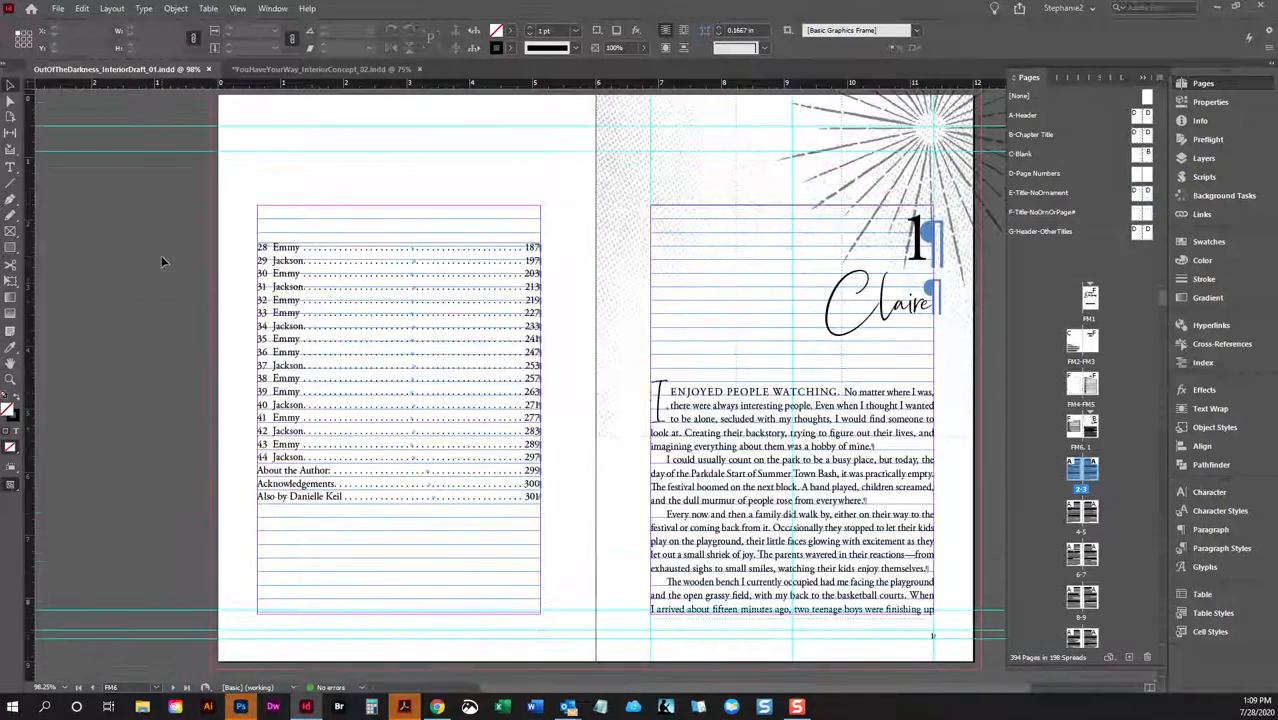
click(57, 8)
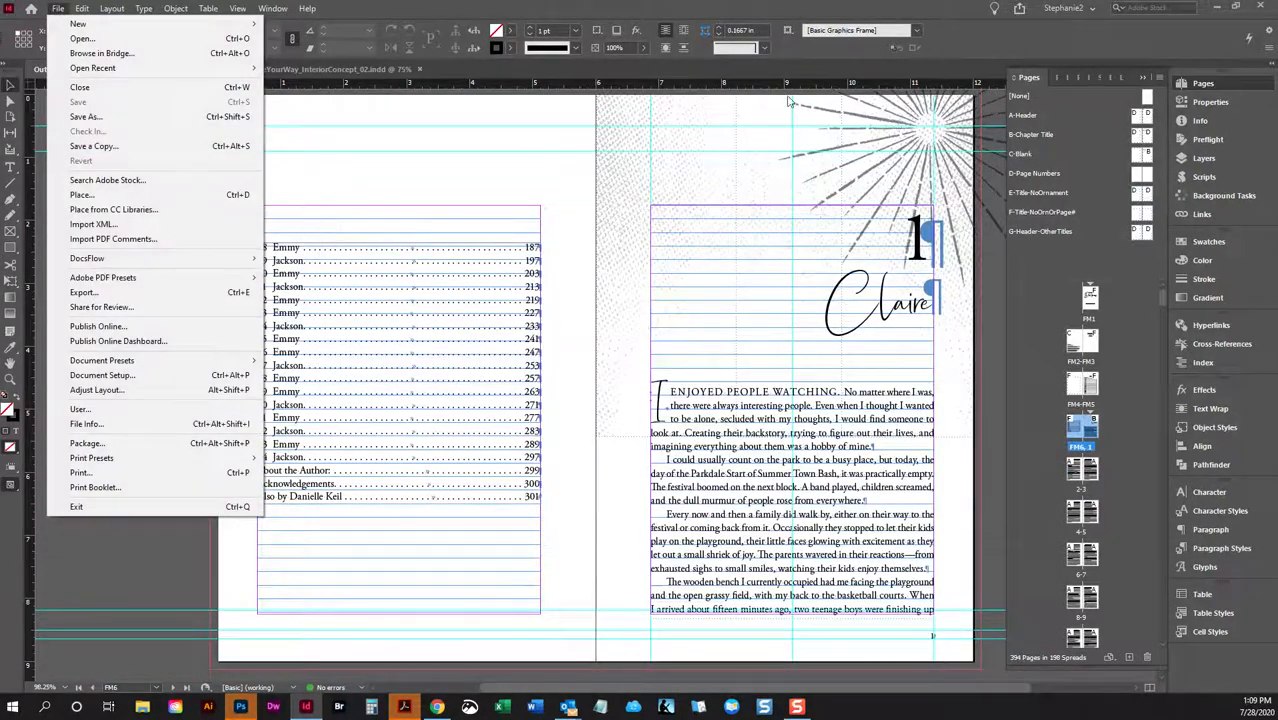
click(163, 376)
click(713, 479)
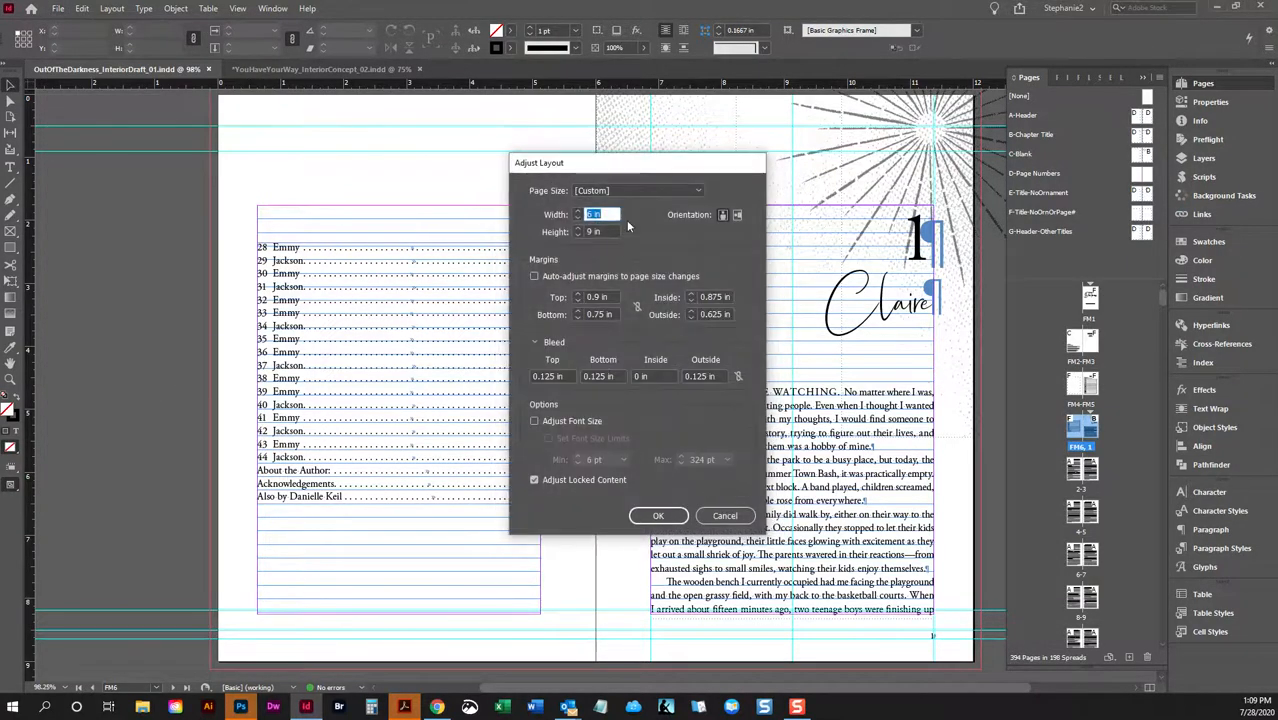
text(5)
key(Tab)
text(8)
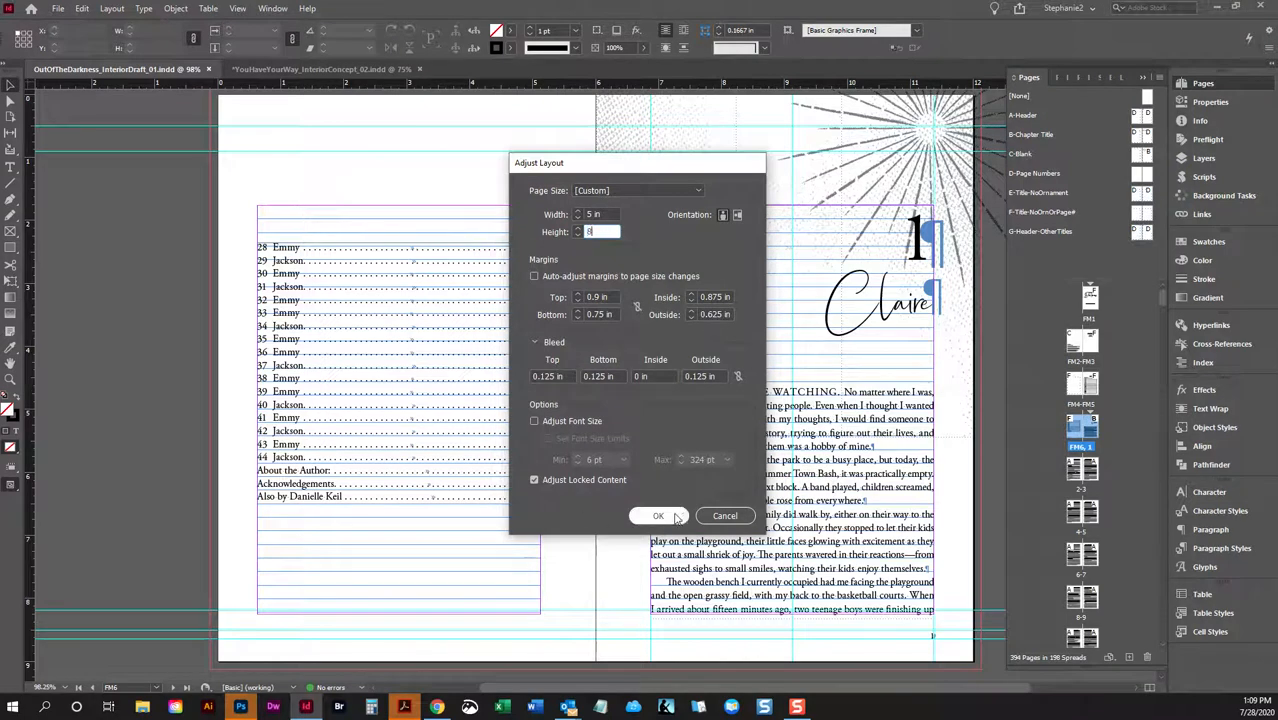
click(680, 515)
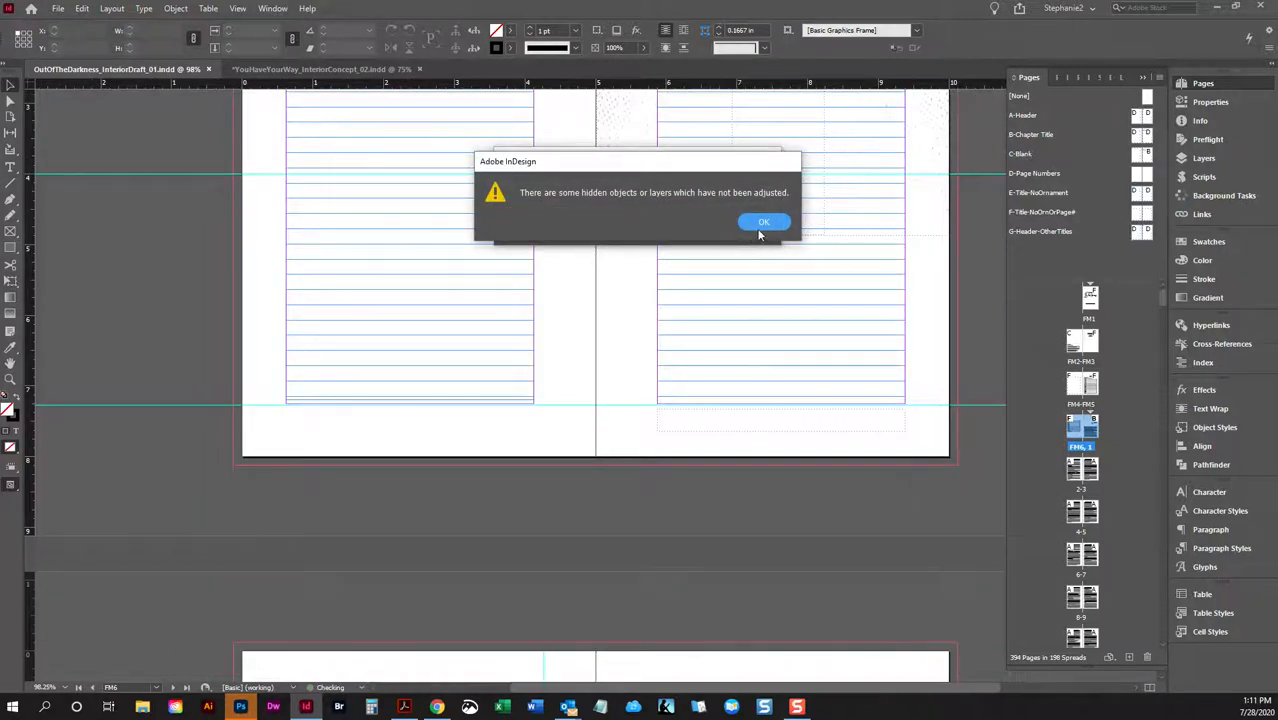
click(760, 230)
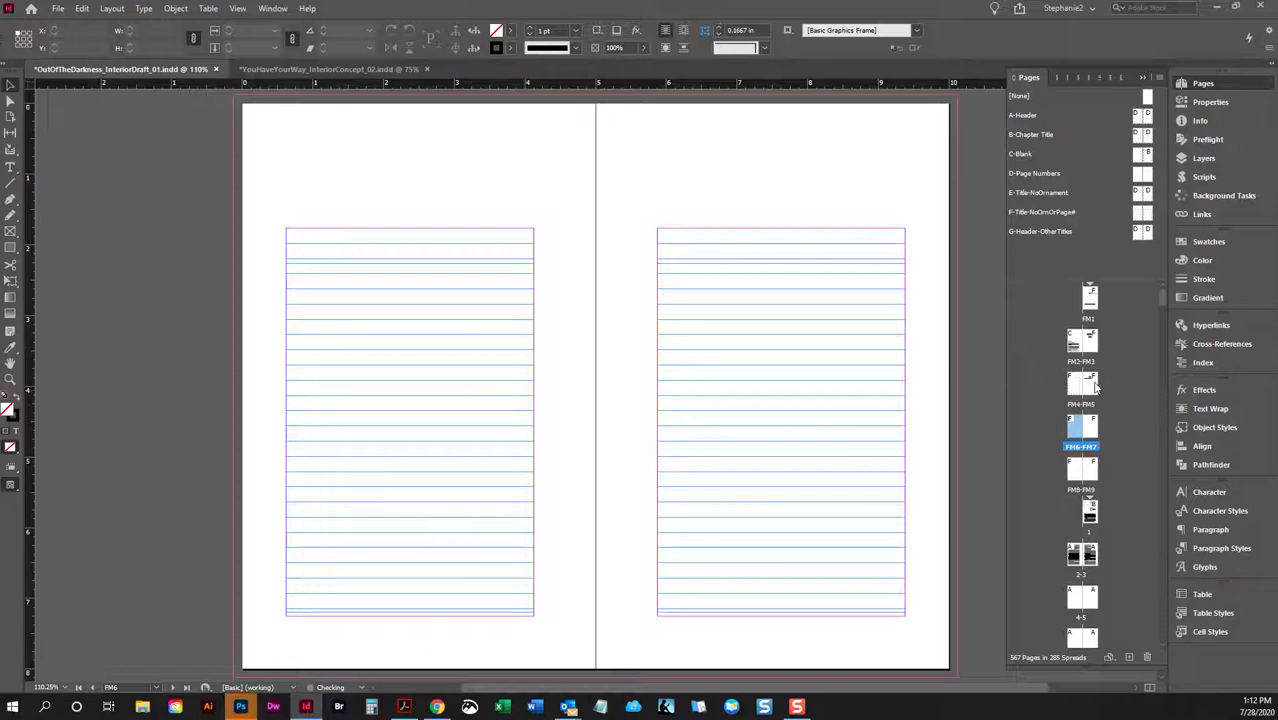
Widen the Contents text frame on page FM5 to about 5.99 in.
double_click(1090, 390)
double_click(1090, 428)
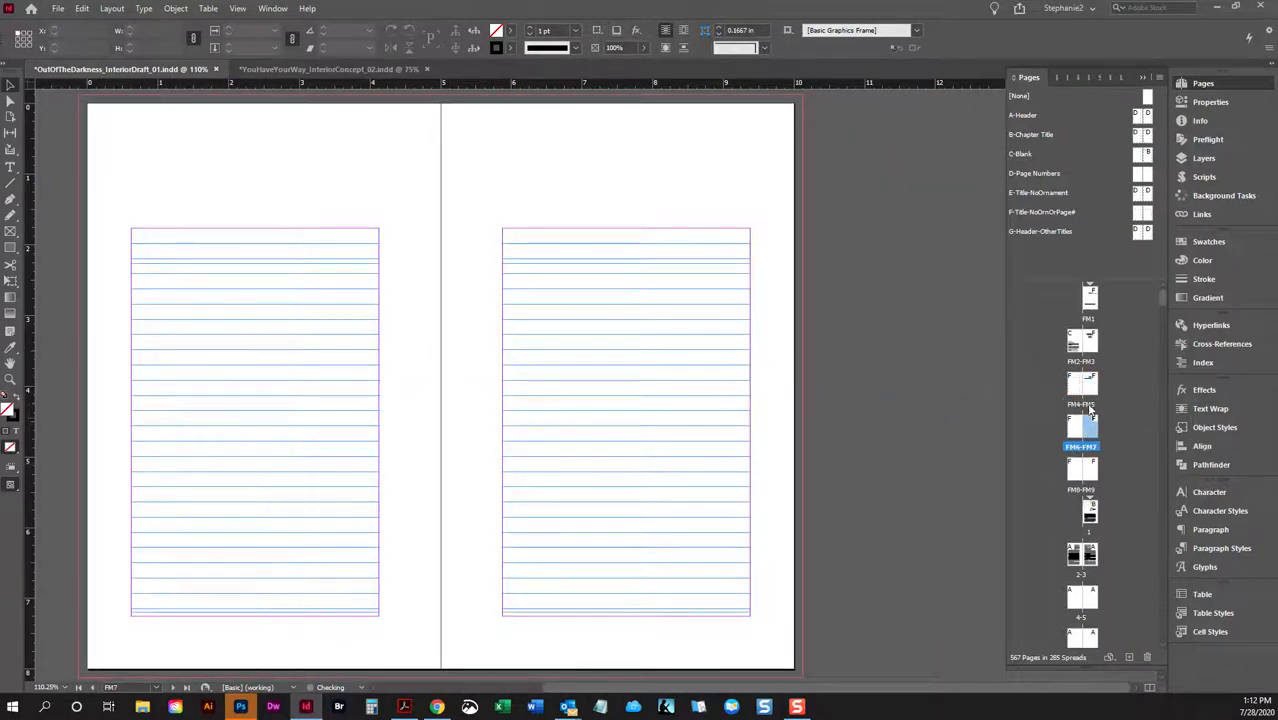
double_click(1084, 384)
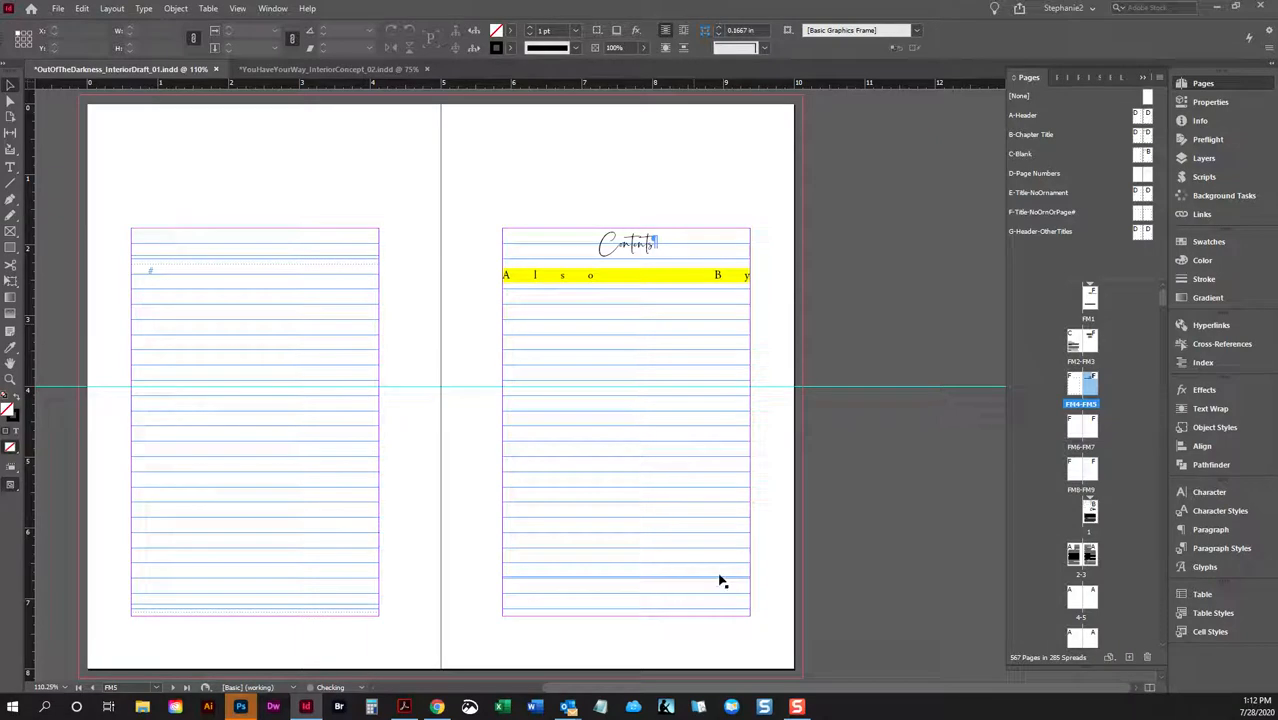
click(716, 505)
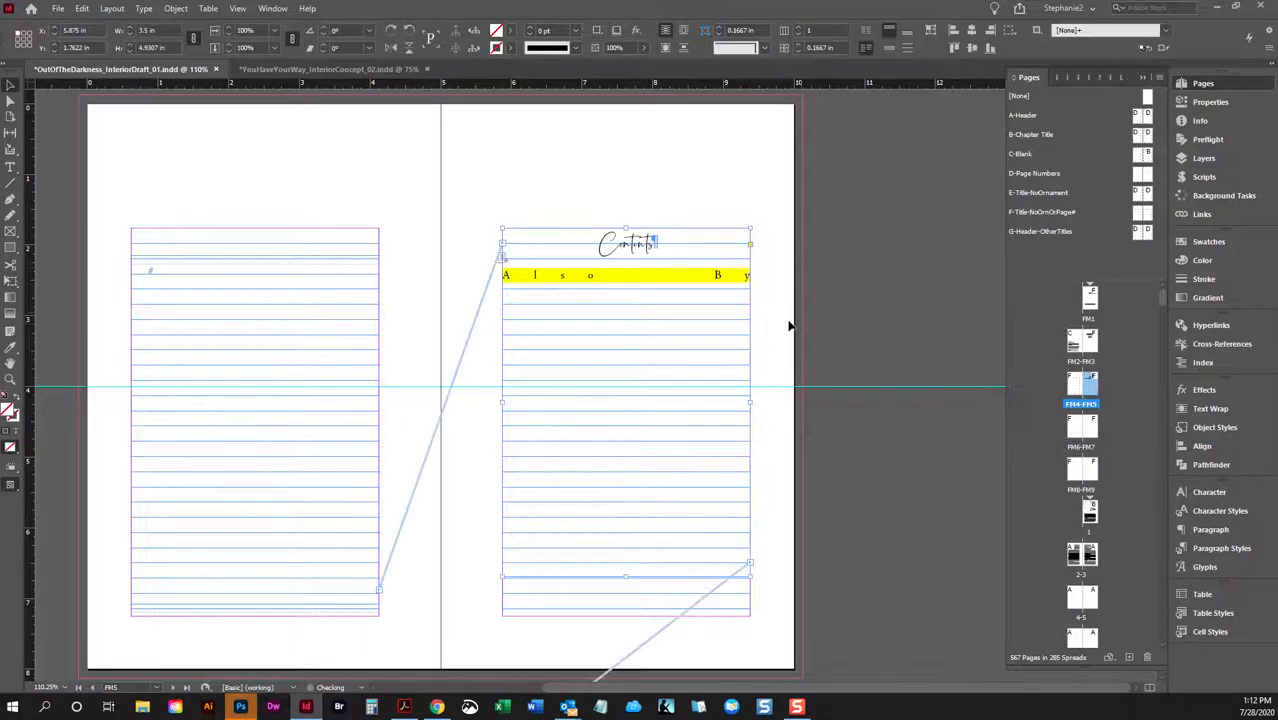
drag(752, 403, 925, 403)
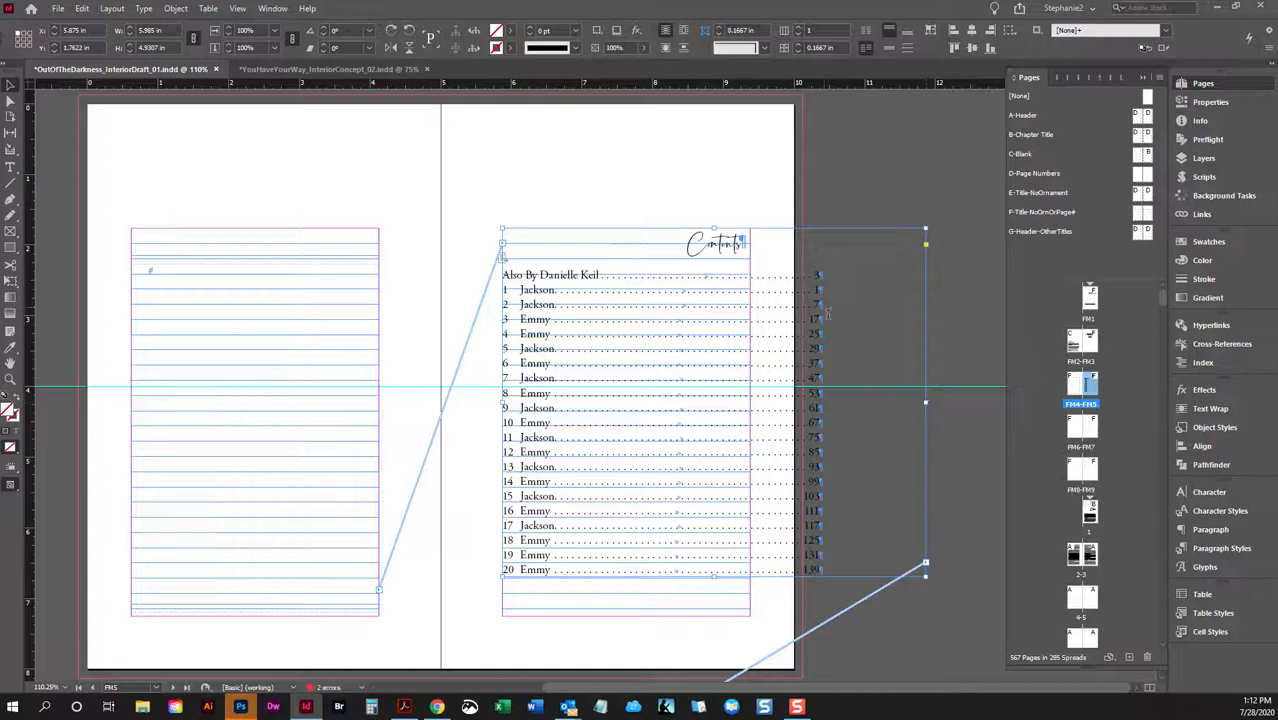
Move the right-aligned tab stop of the chapter 1 entry in the contents list to 3.5 in.
double_click(822, 307)
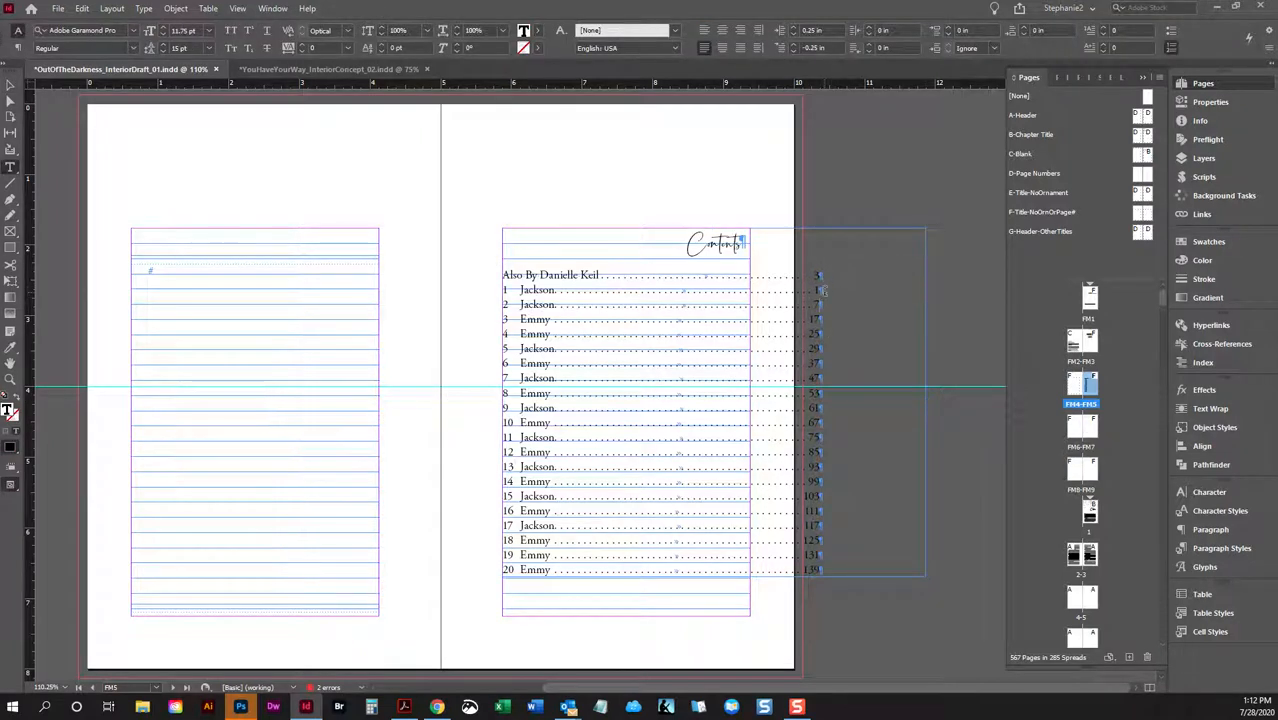
click(143, 9)
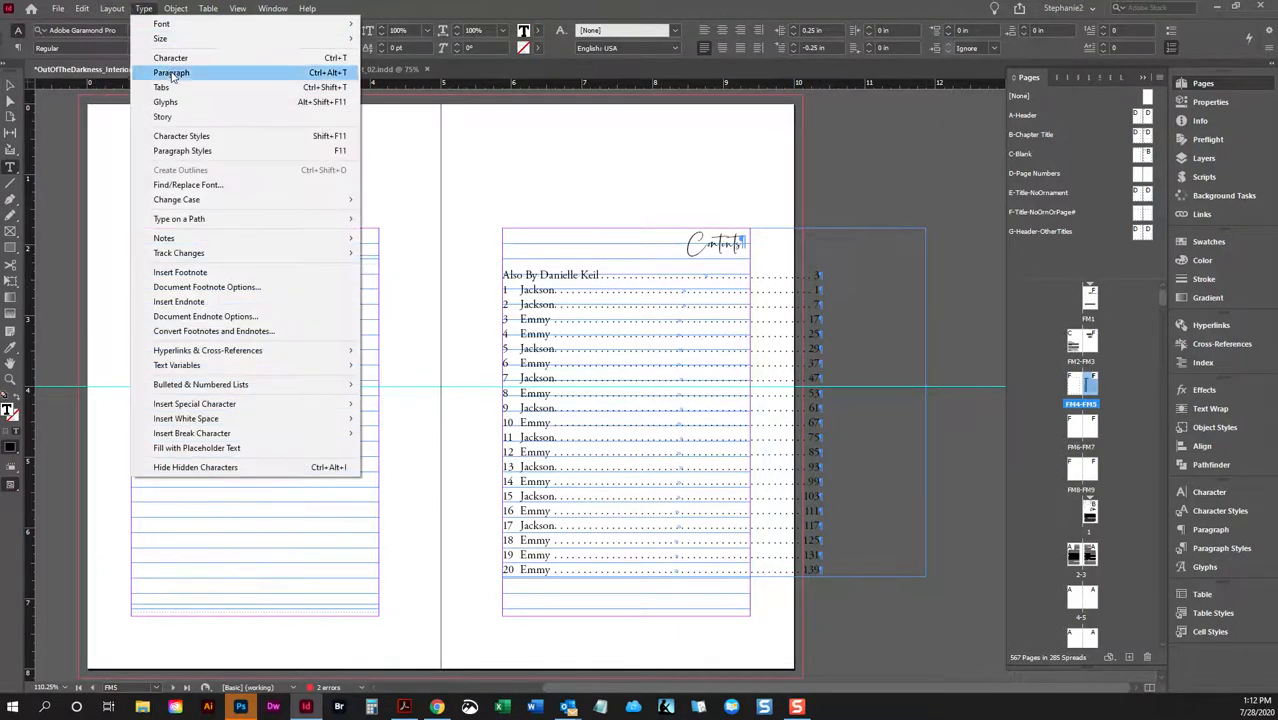
click(162, 87)
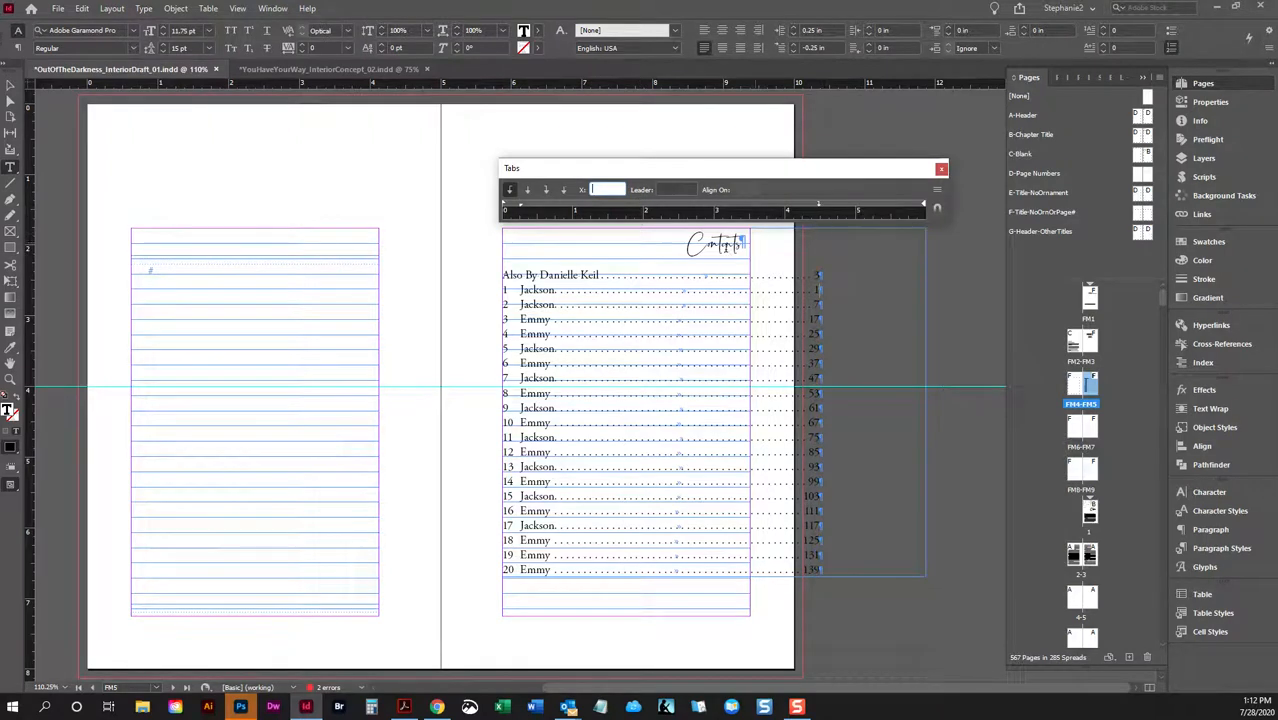
drag(819, 207, 752, 209)
Redefine the TOC-ChapterTitle paragraph style from the chapter 1 contents entry, and close the tab settings.
click(1244, 556)
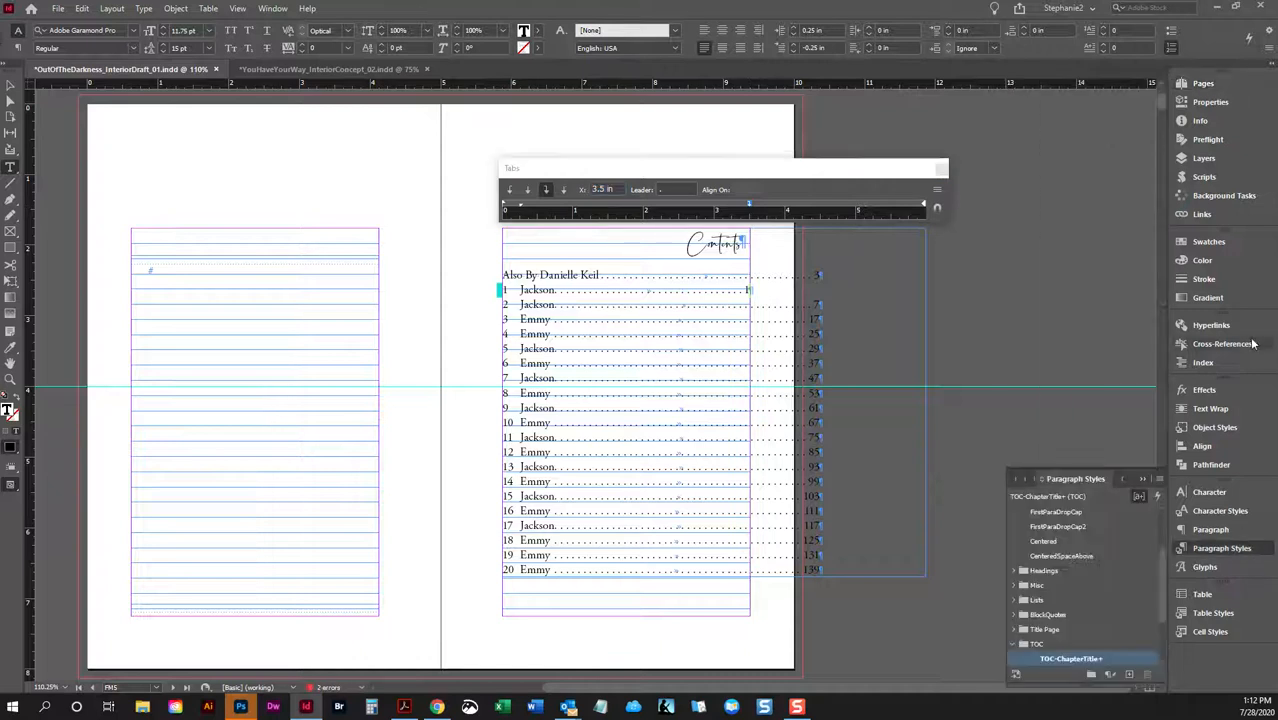
click(1157, 480)
click(1062, 191)
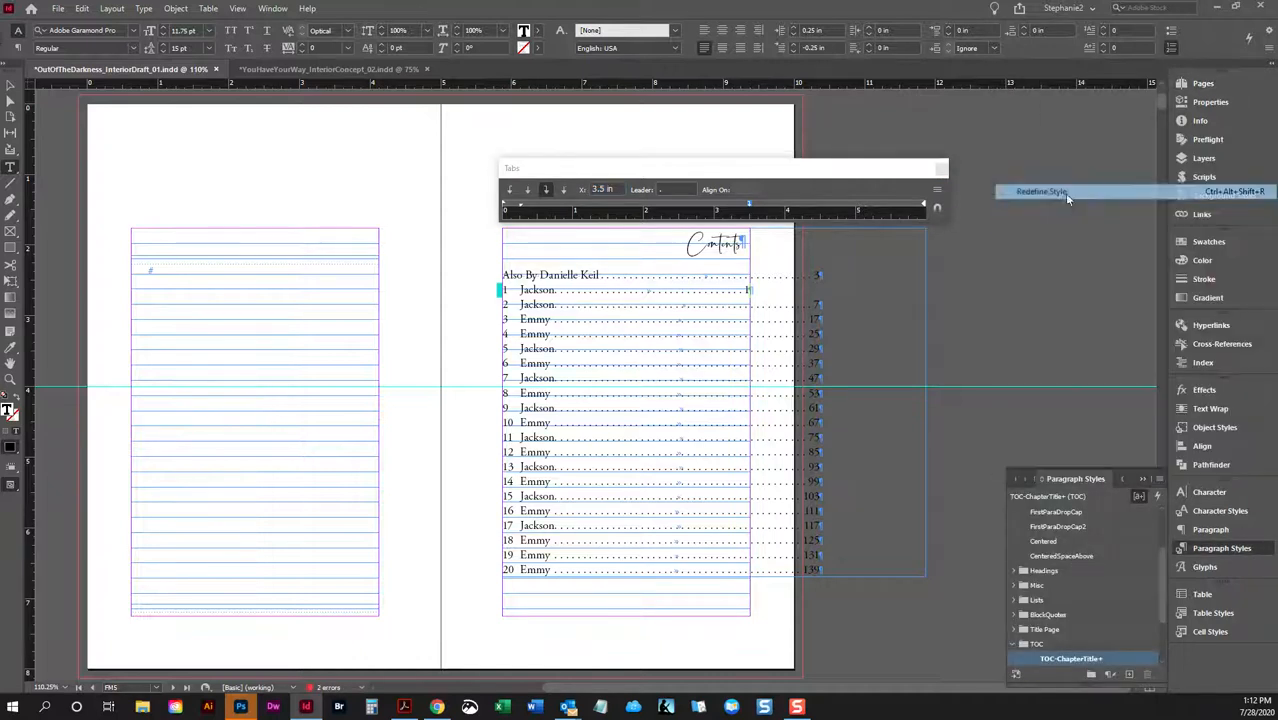
click(940, 167)
Narrow the Contents text frame to 3.5 in so its outer edge meets the page margin.
click(9, 84)
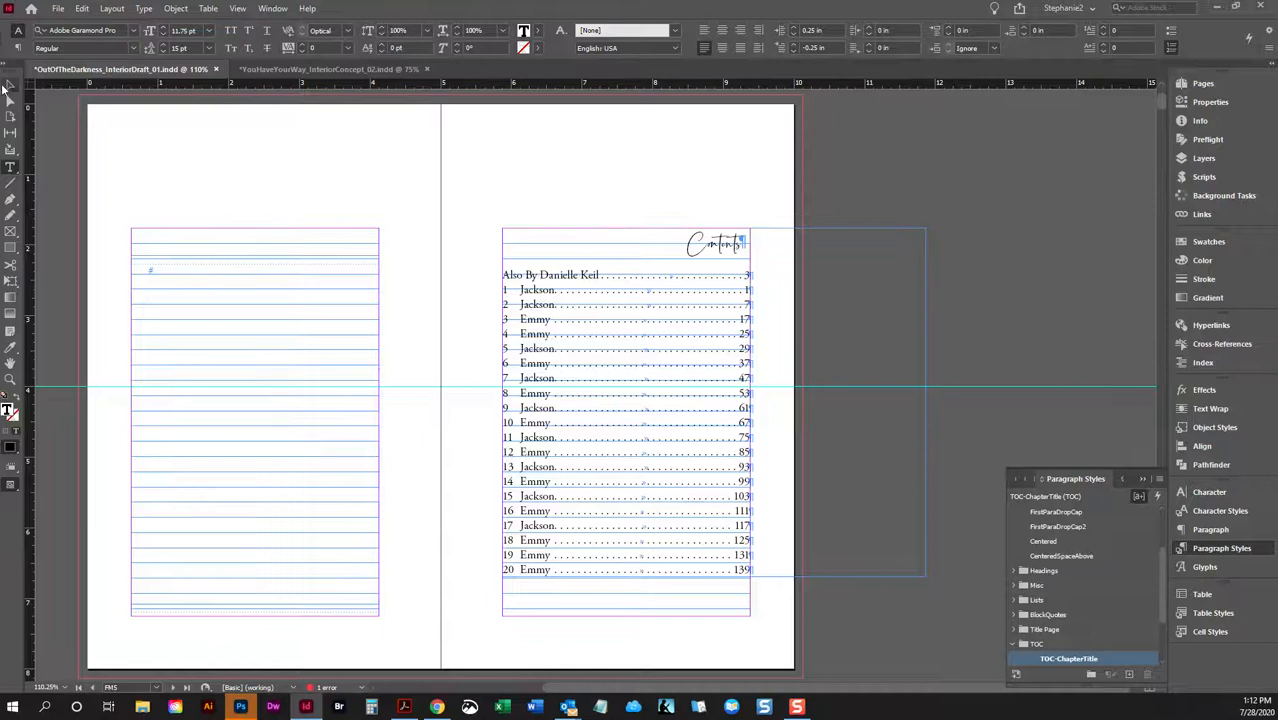
scroll(914, 406, left, 3)
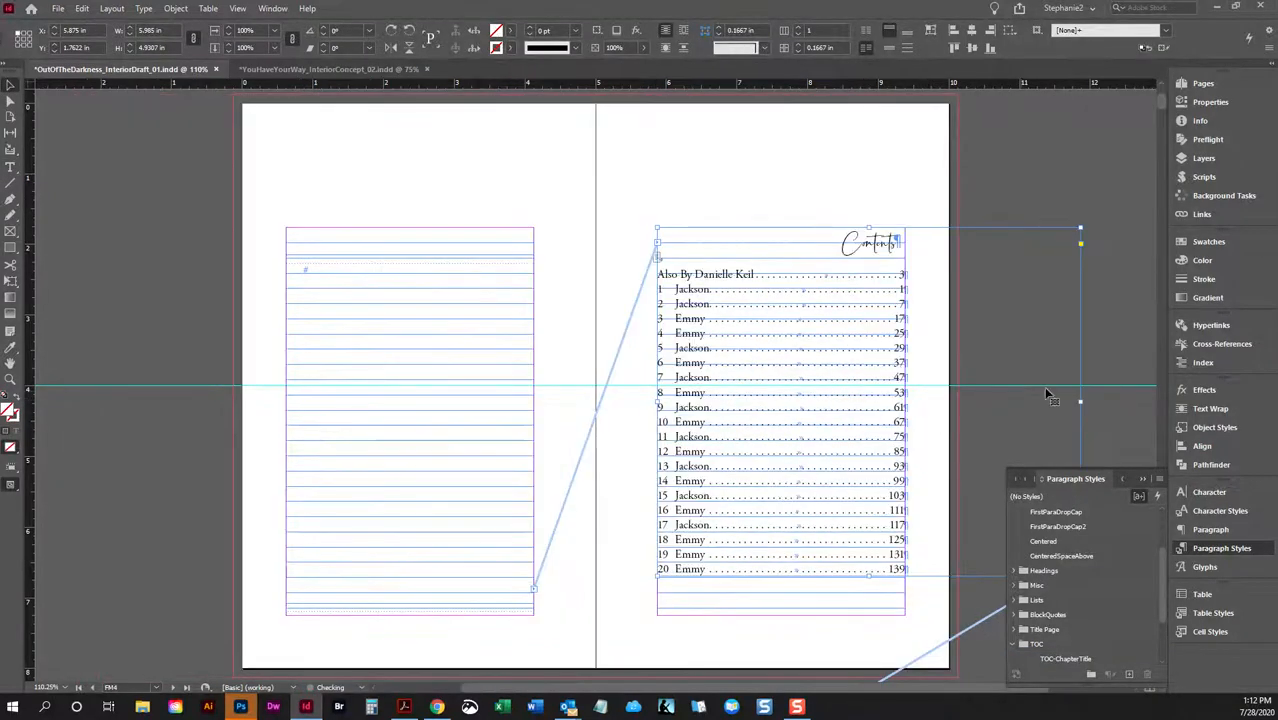
drag(1082, 399, 905, 403)
Examine the chapter 1 opening and the text flow on pages 2 to 7, using the preview display without guides.
scroll(901, 370, down, 15)
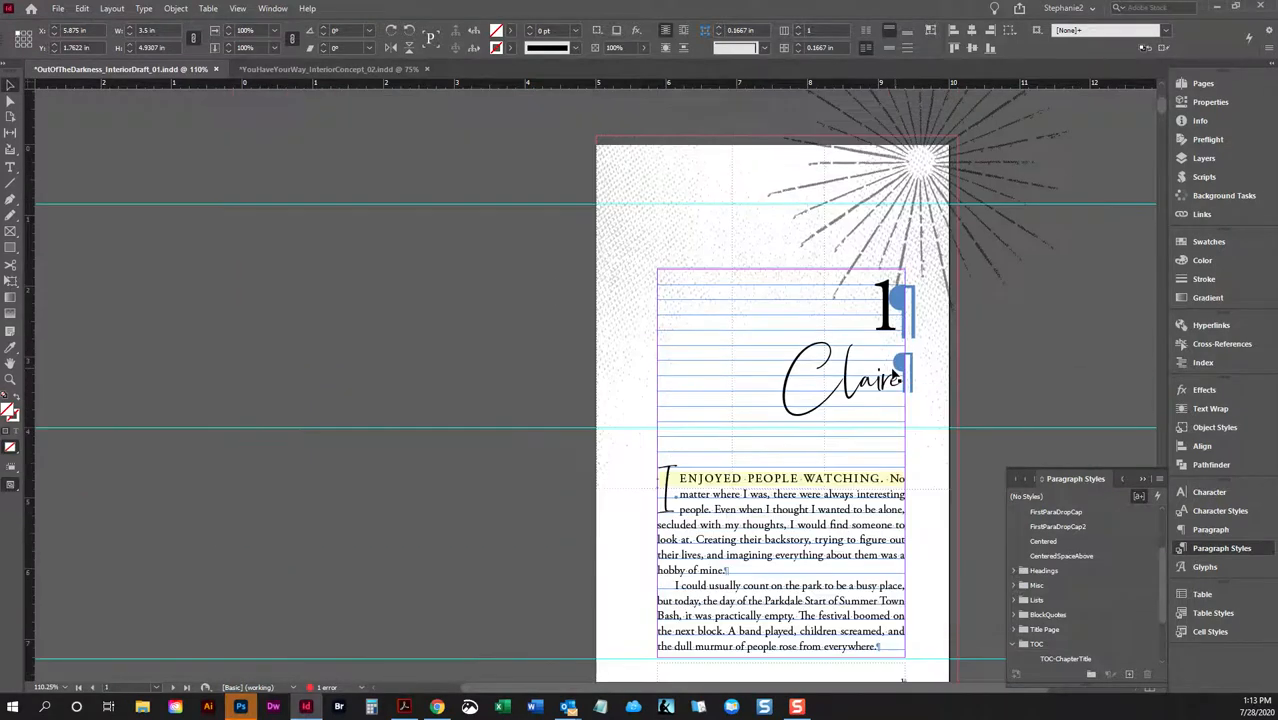
scroll(843, 390, down, 8)
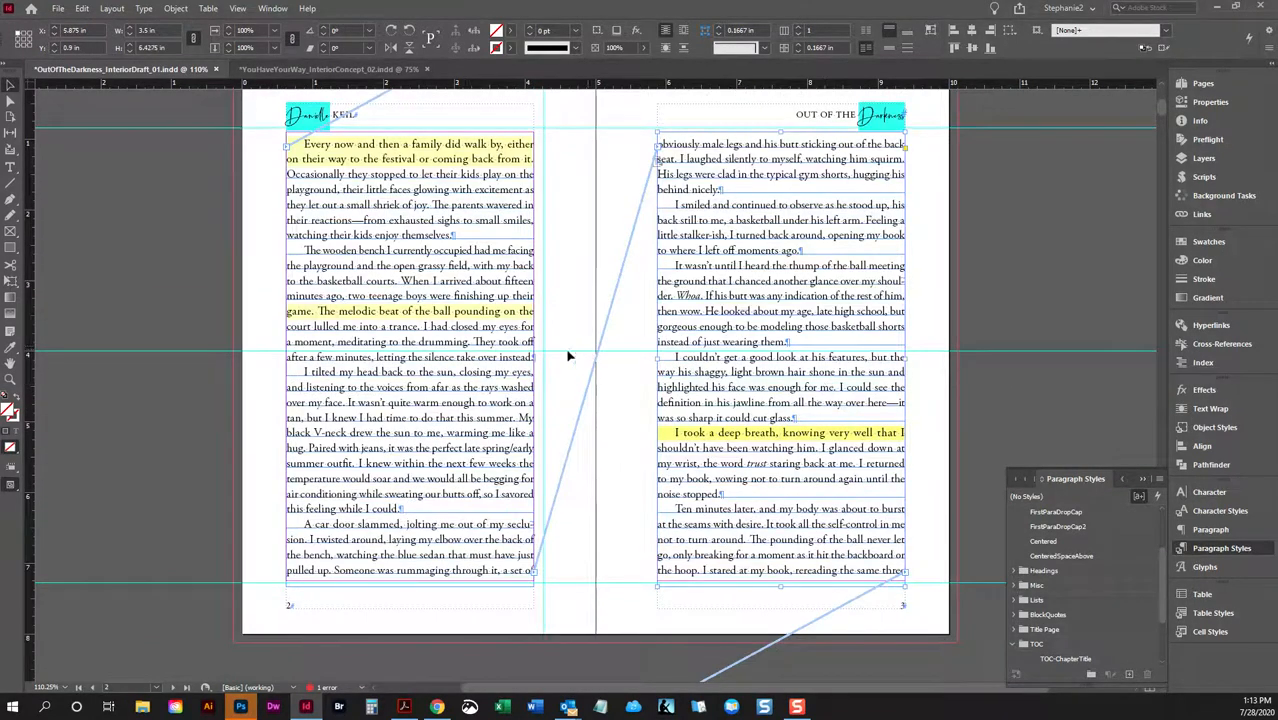
key(w)
scroll(816, 340, down, 8)
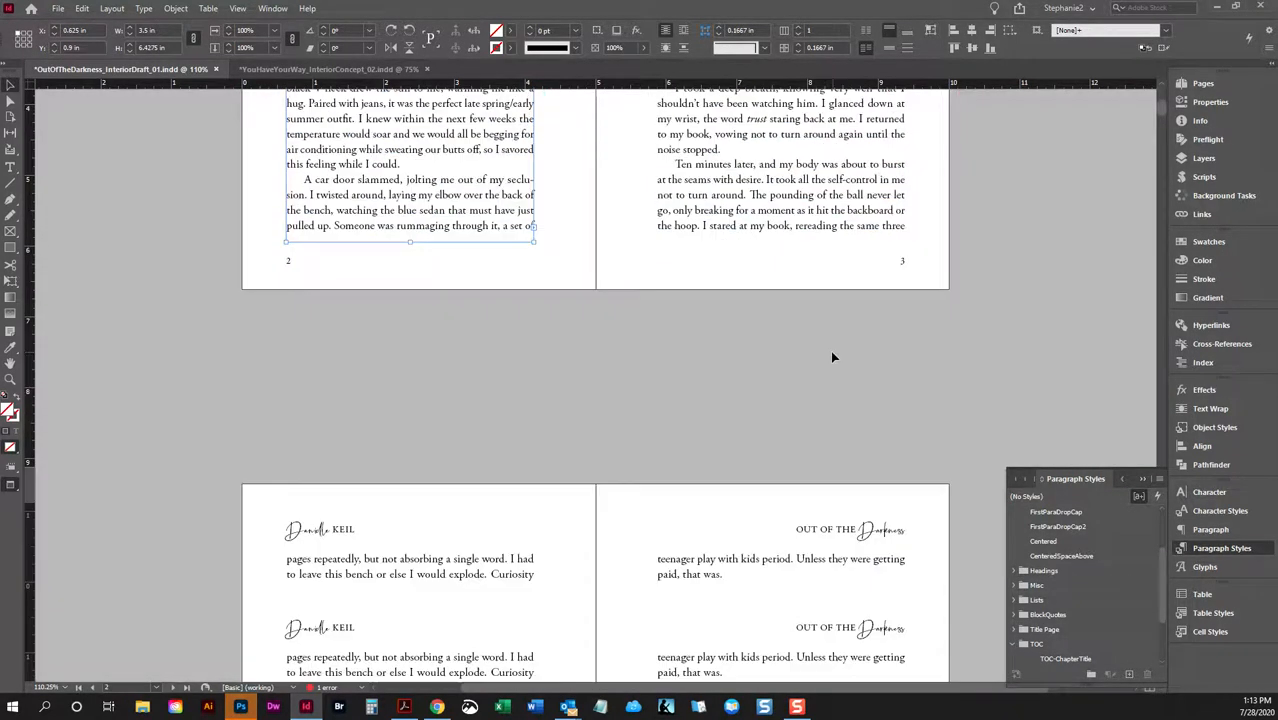
scroll(760, 390, down, 8)
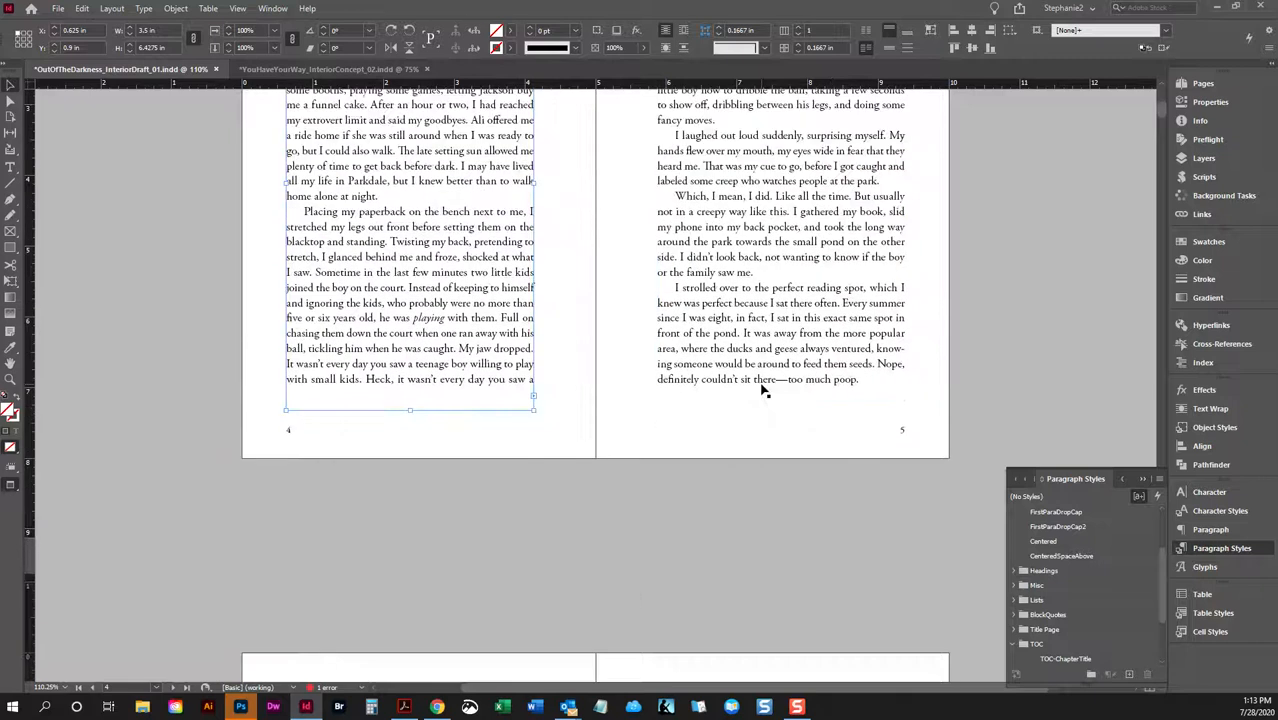
click(757, 398)
click(508, 388)
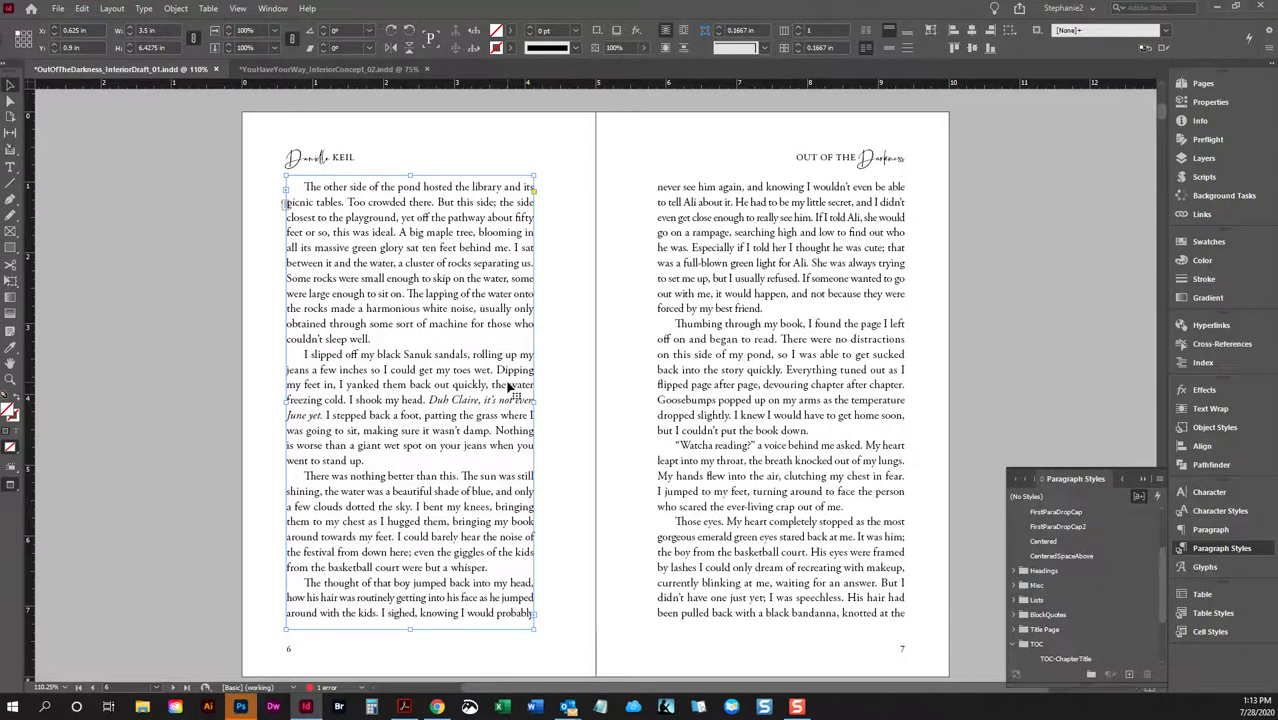
Show guides and frame edges again, and check the highlighted lines on pages 2 to 5 for spacing problems.
key(w)
scroll(645, 431, down, 6)
scroll(648, 438, down, 12)
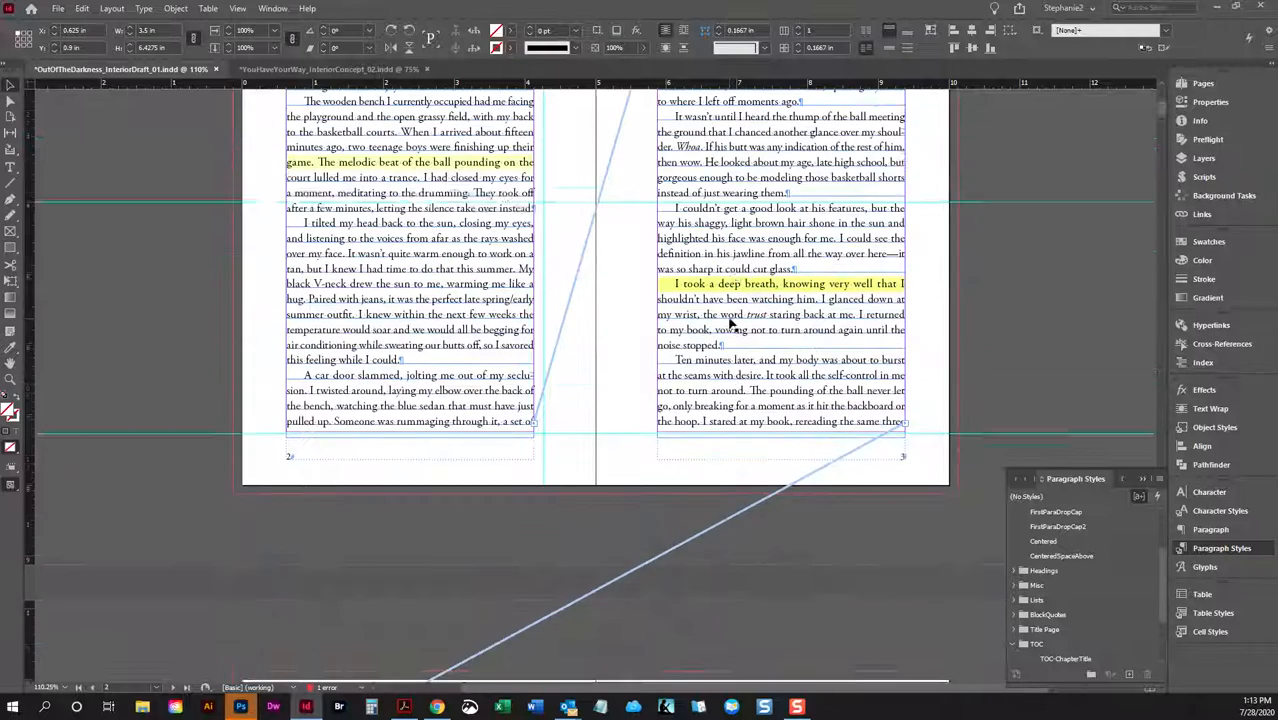
scroll(730, 323, up, 10)
scroll(842, 425, down, 4)
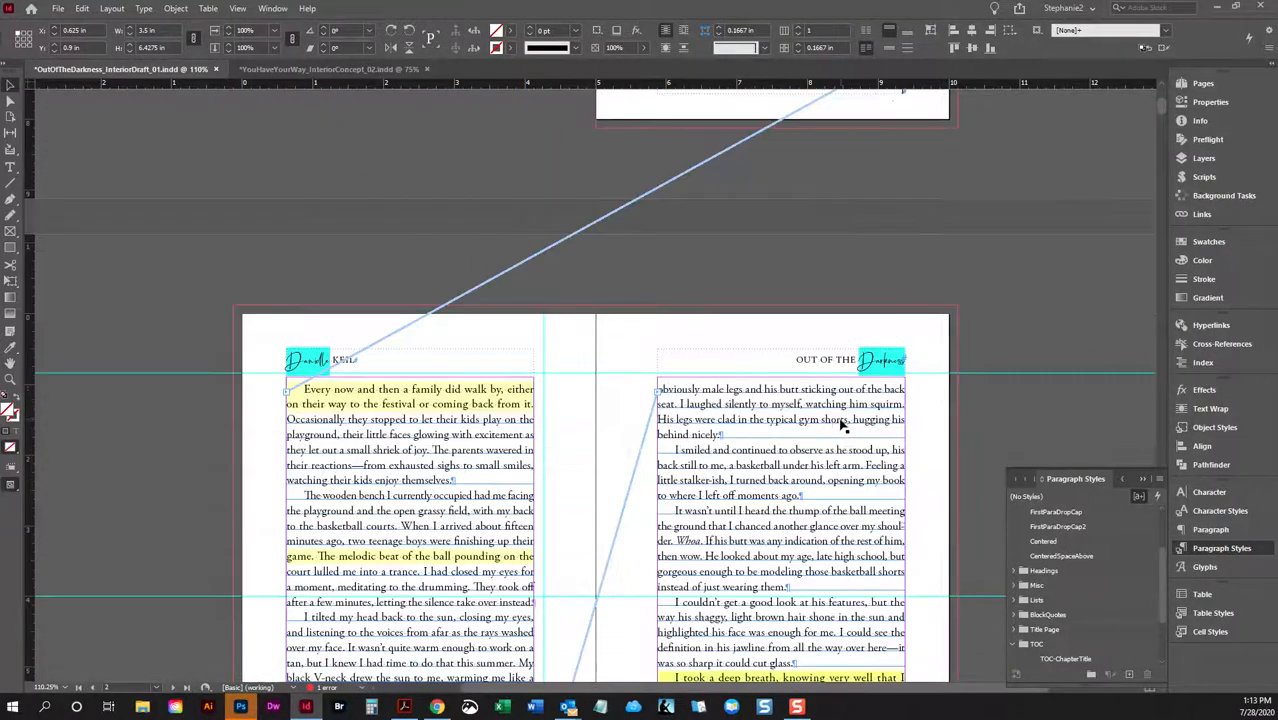
scroll(842, 425, up, 3)
scroll(807, 417, down, 10)
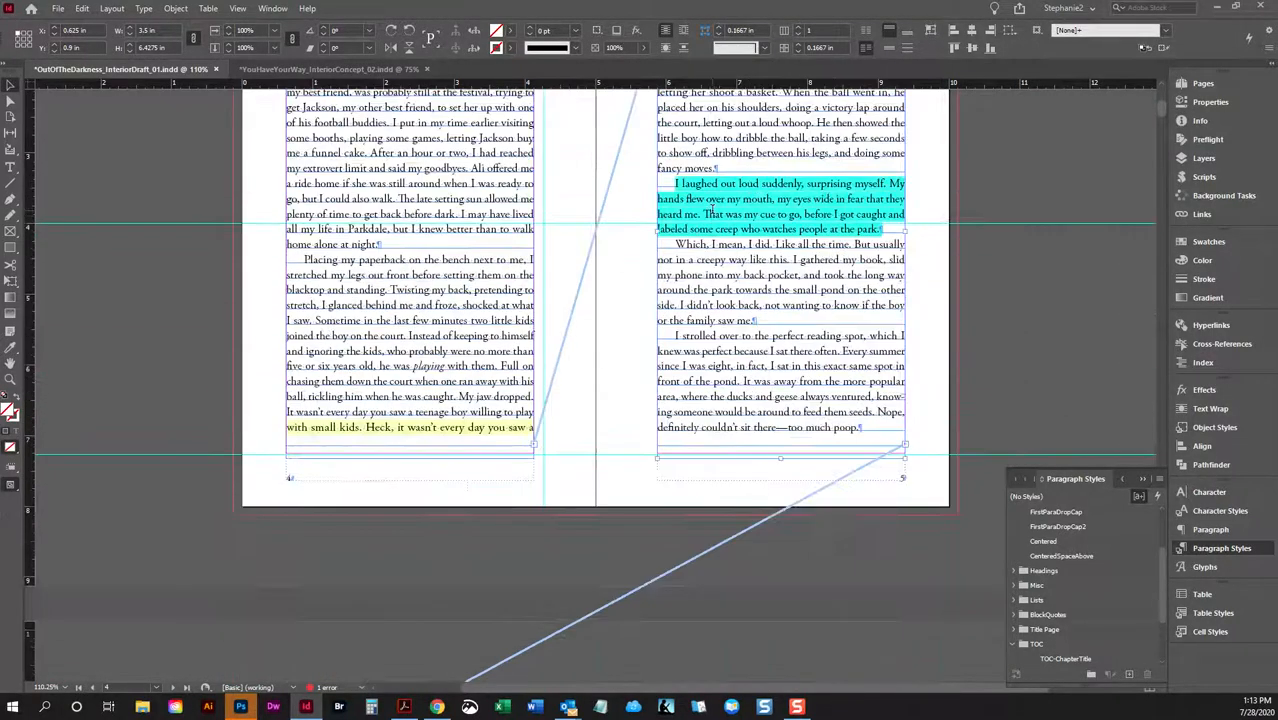
Check the highlighted paragraphs and text flow from page 5 through the blank page and title background on pages 14 and 15.
double_click(712, 204)
scroll(739, 217, down, 15)
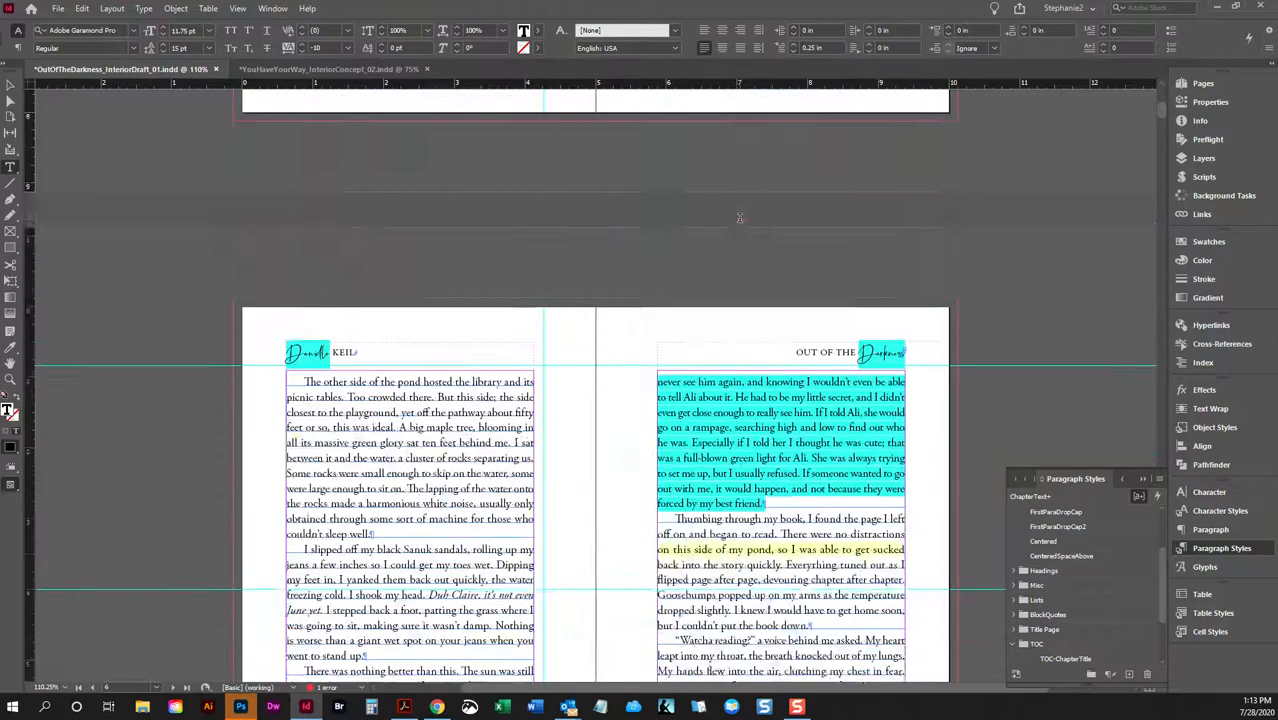
scroll(739, 217, down, 5)
scroll(560, 260, up, 6)
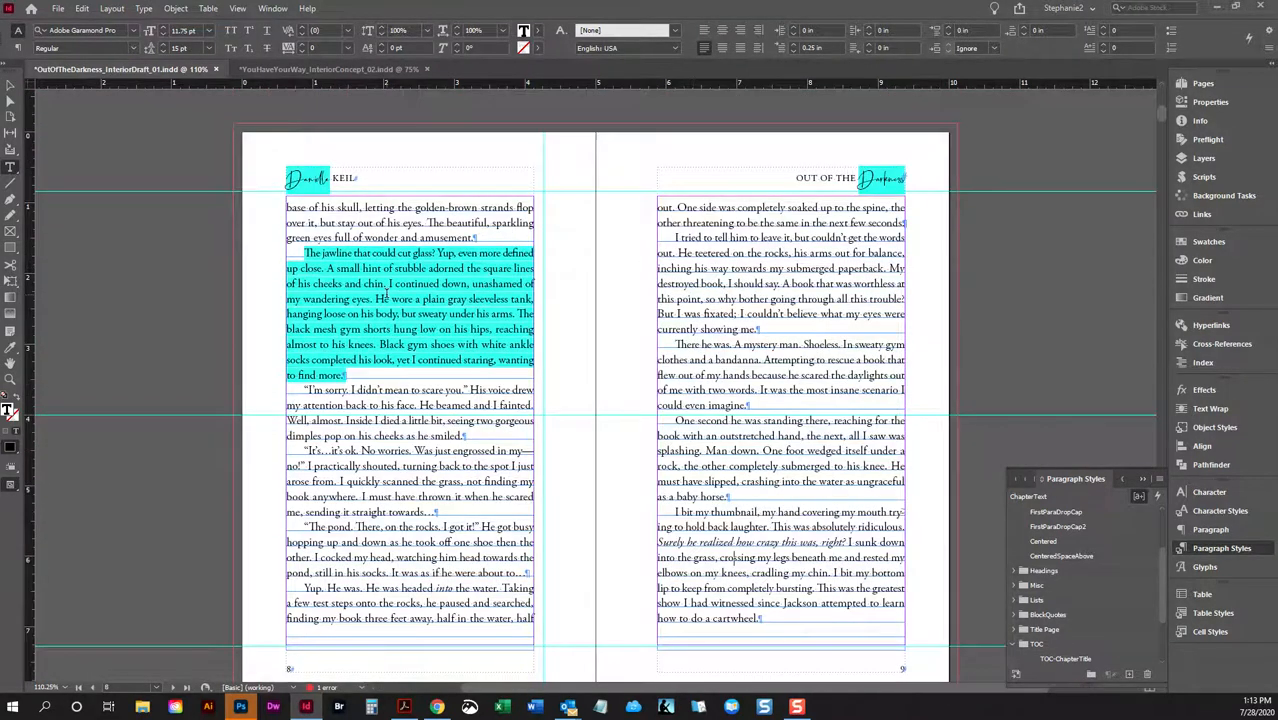
scroll(386, 293, down, 20)
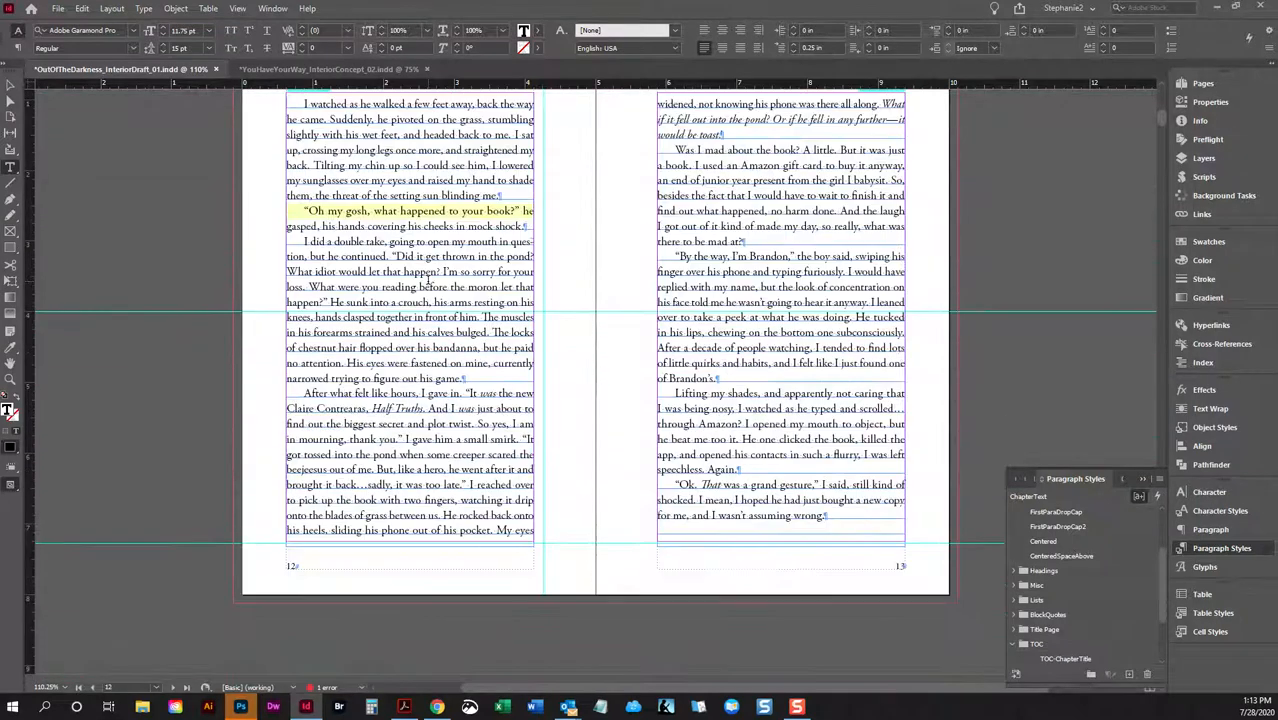
scroll(428, 281, down, 11)
scroll(825, 298, up, 3)
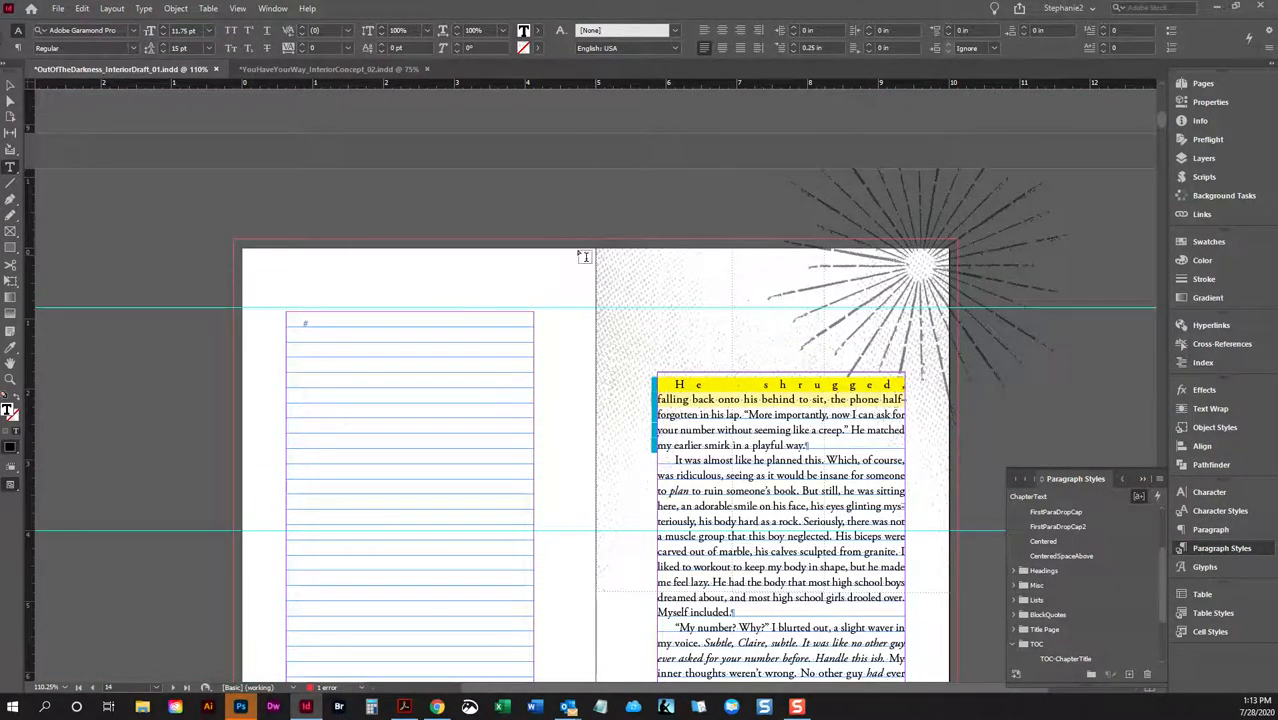
Delete the blank page 14 that interrupts the chapter 1 text.
click(11, 88)
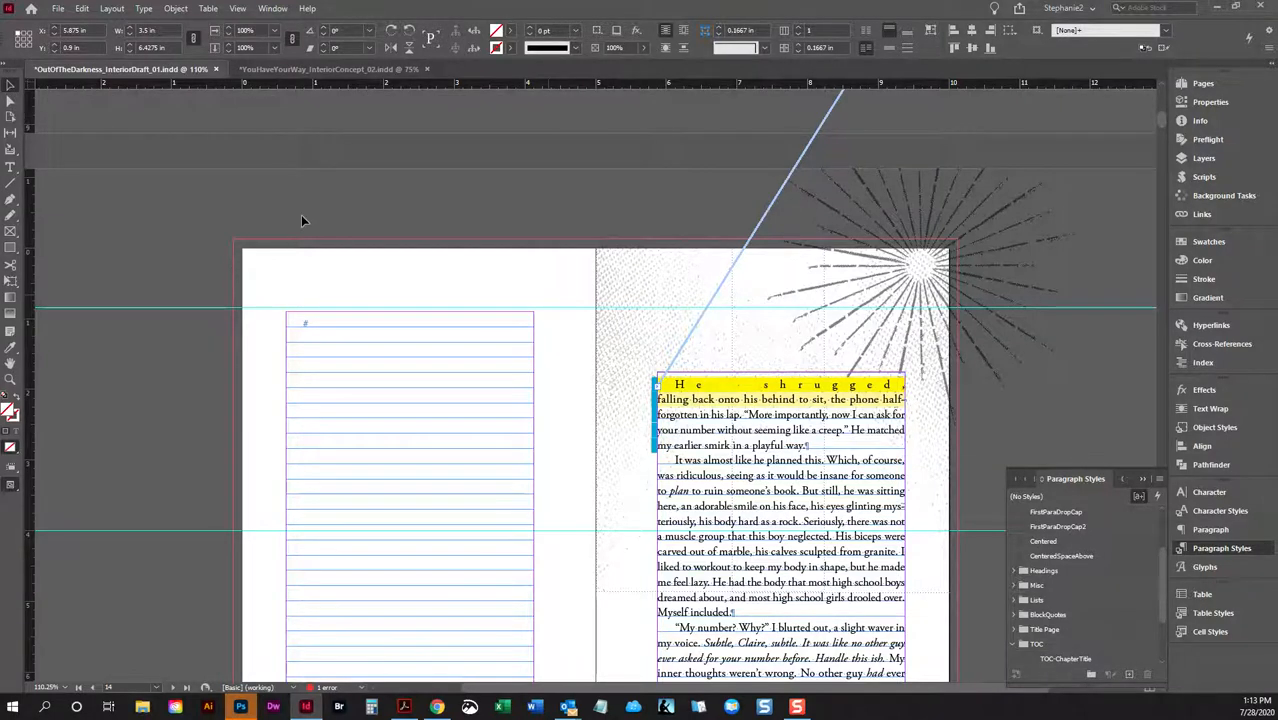
click(1201, 83)
scroll(1027, 400, down, 3)
click(342, 368)
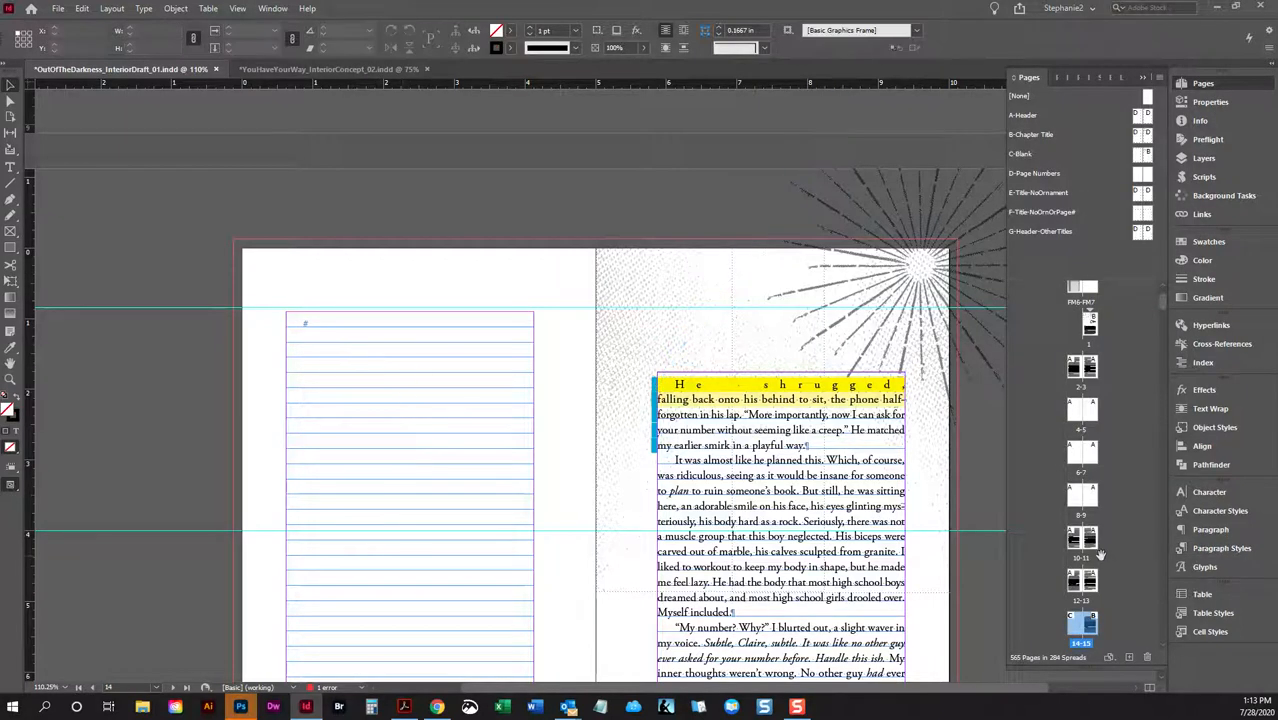
double_click(1084, 625)
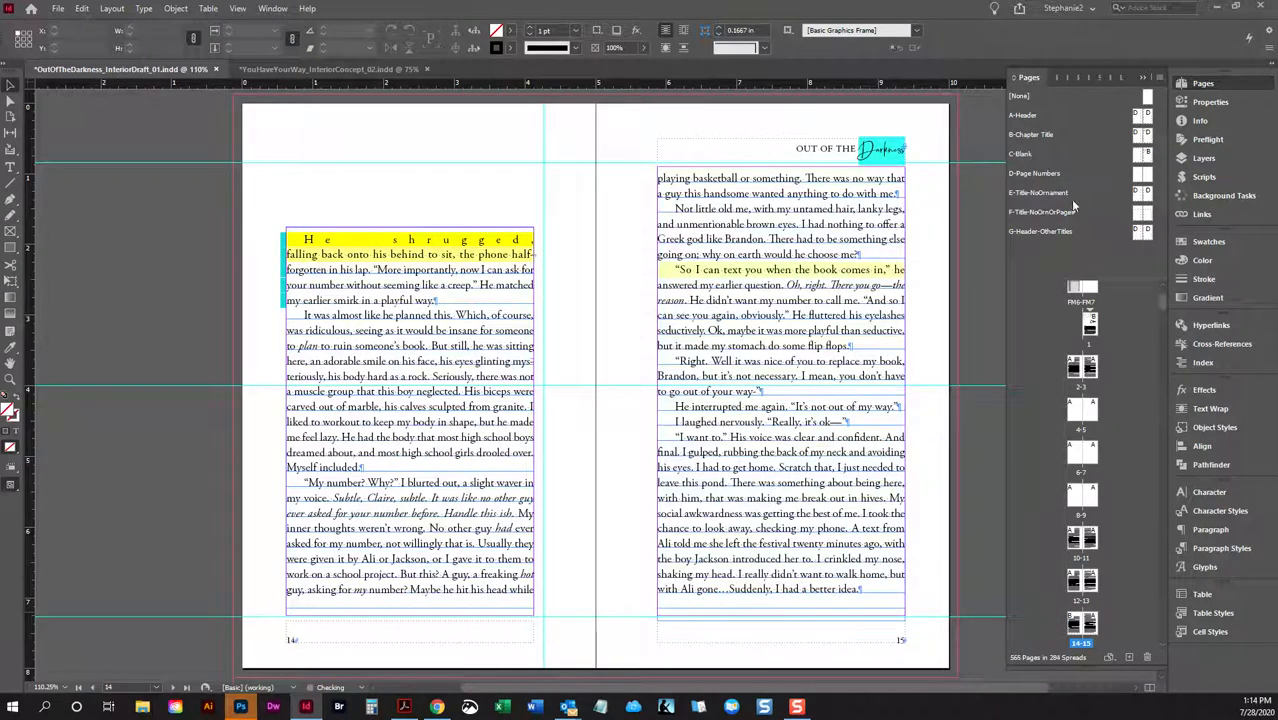
Apply the A-Header master to page 14 in place of its chapter title layout.
key(ctrl+a)
drag(1137, 117, 1076, 625)
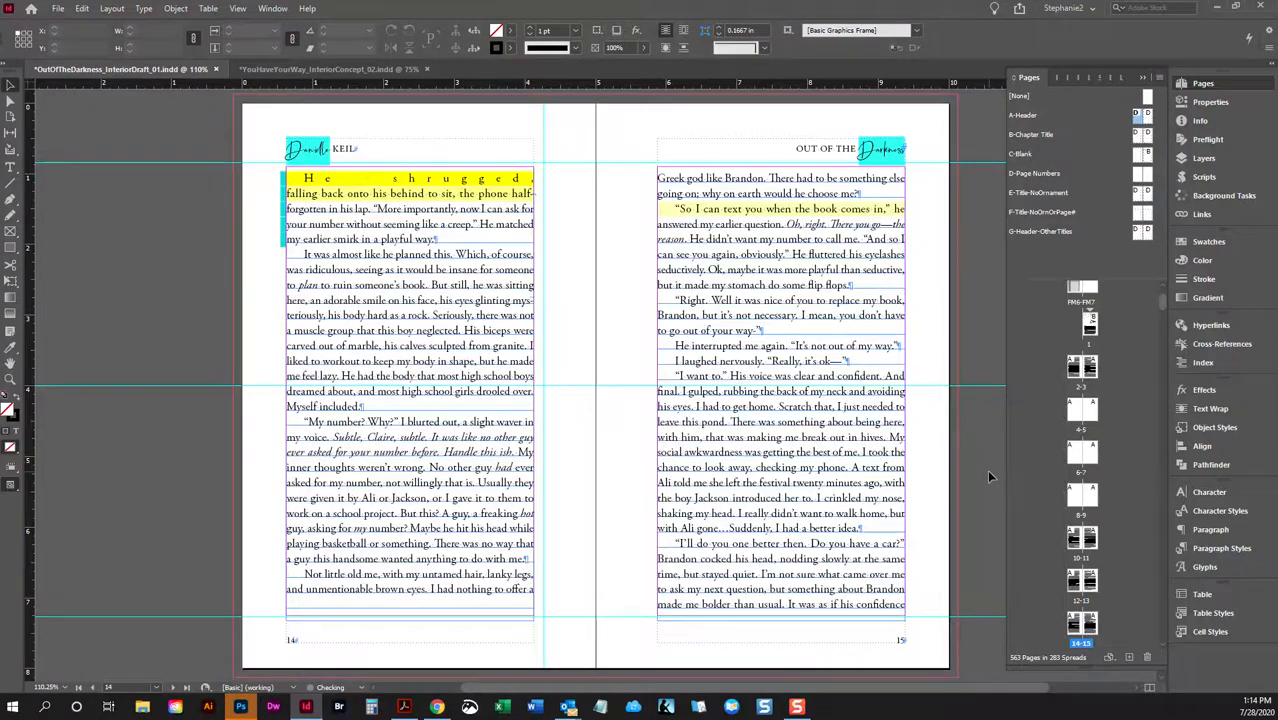
scroll(910, 442, down, 10)
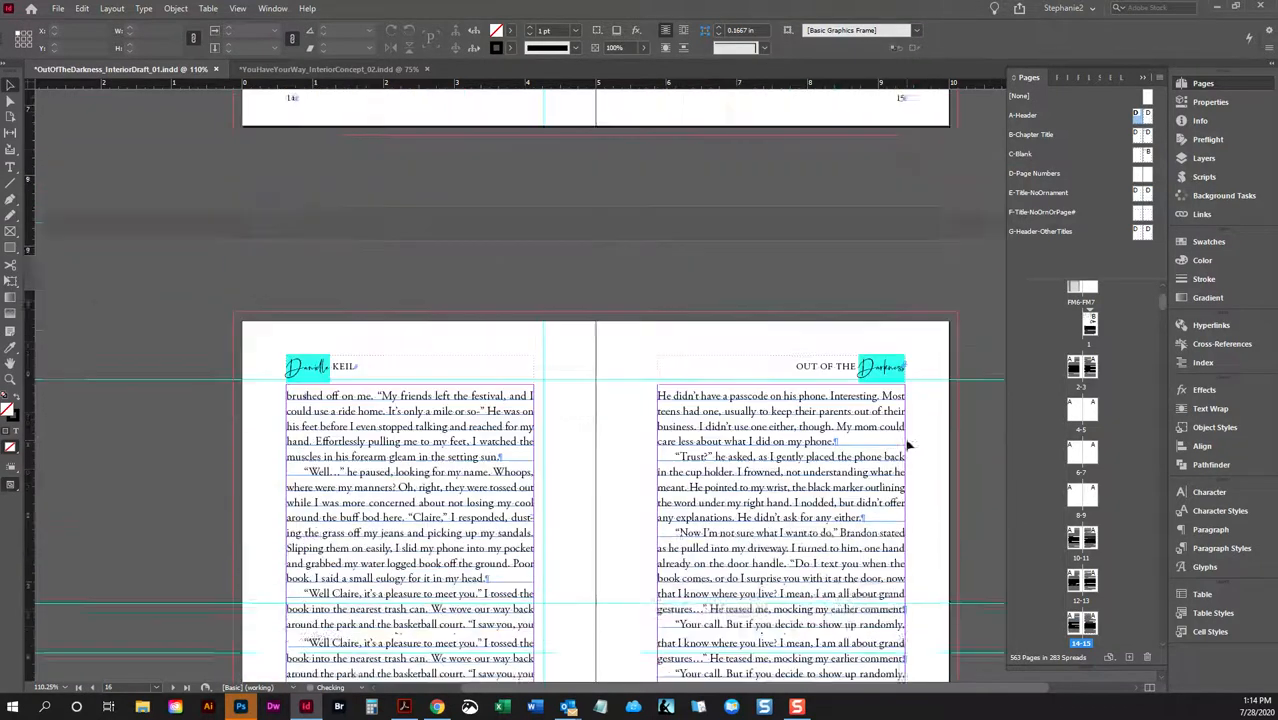
Apply the B-Chapter Title master to page 19, where chapter 2 opens.
scroll(905, 438, down, 10)
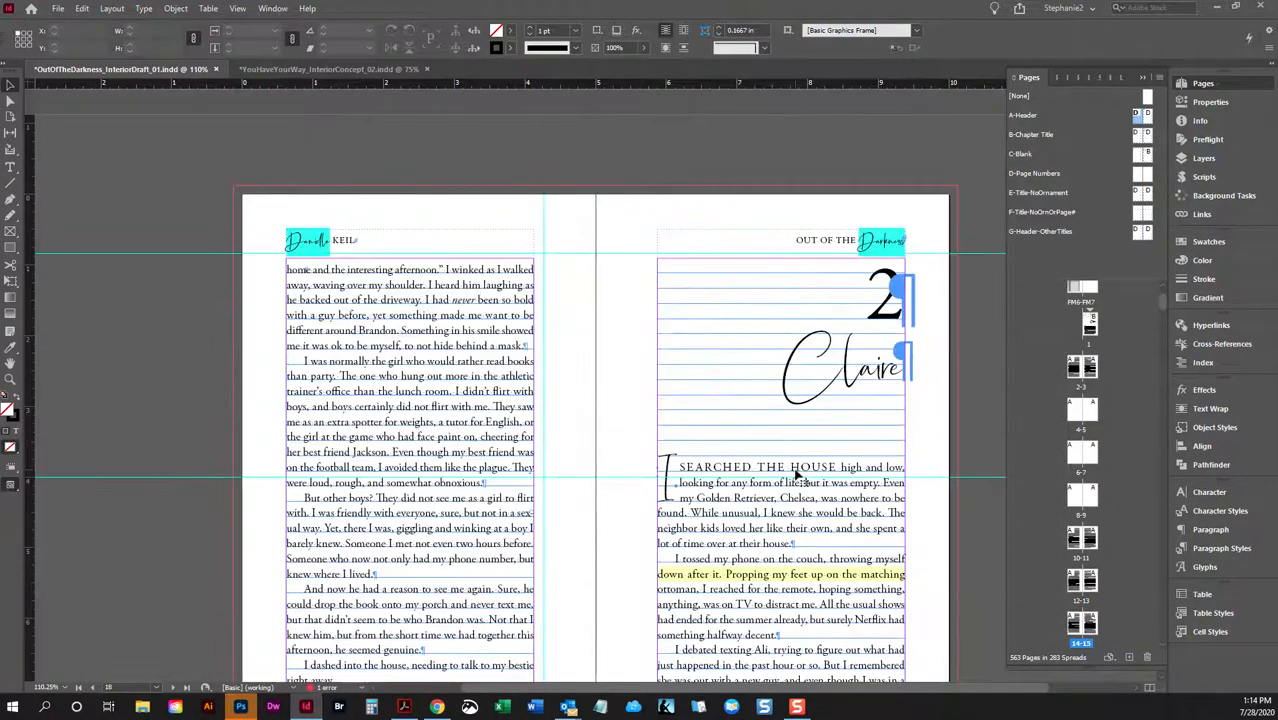
click(1141, 137)
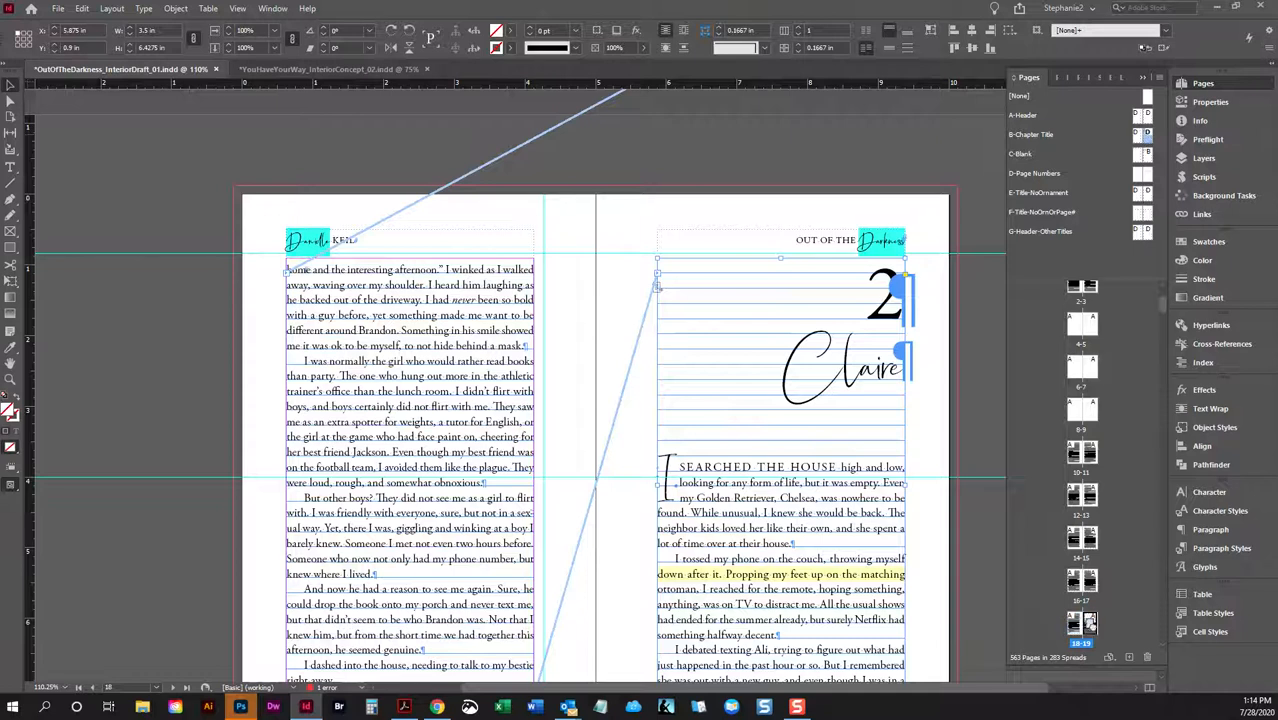
alt+click(1085, 618)
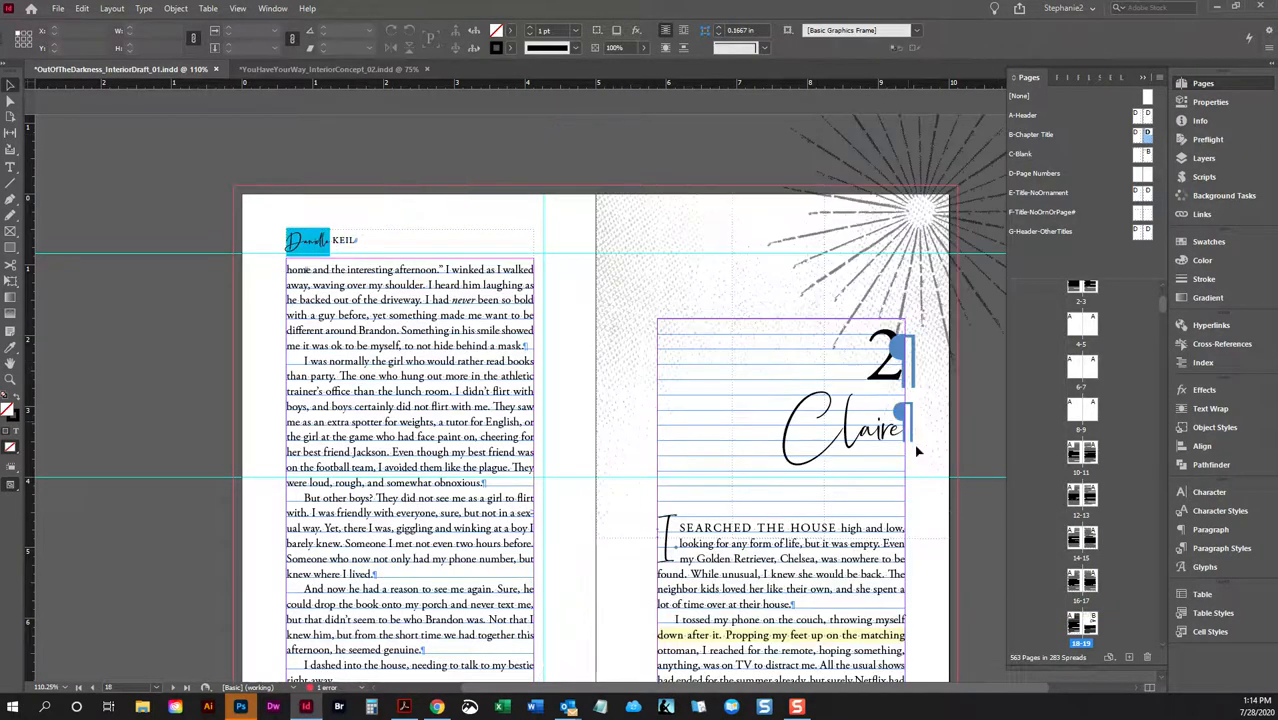
Remove the blank page 21 that interrupts chapter 2 and apply the A-Header master to the page taking its place.
scroll(936, 400, down, 10)
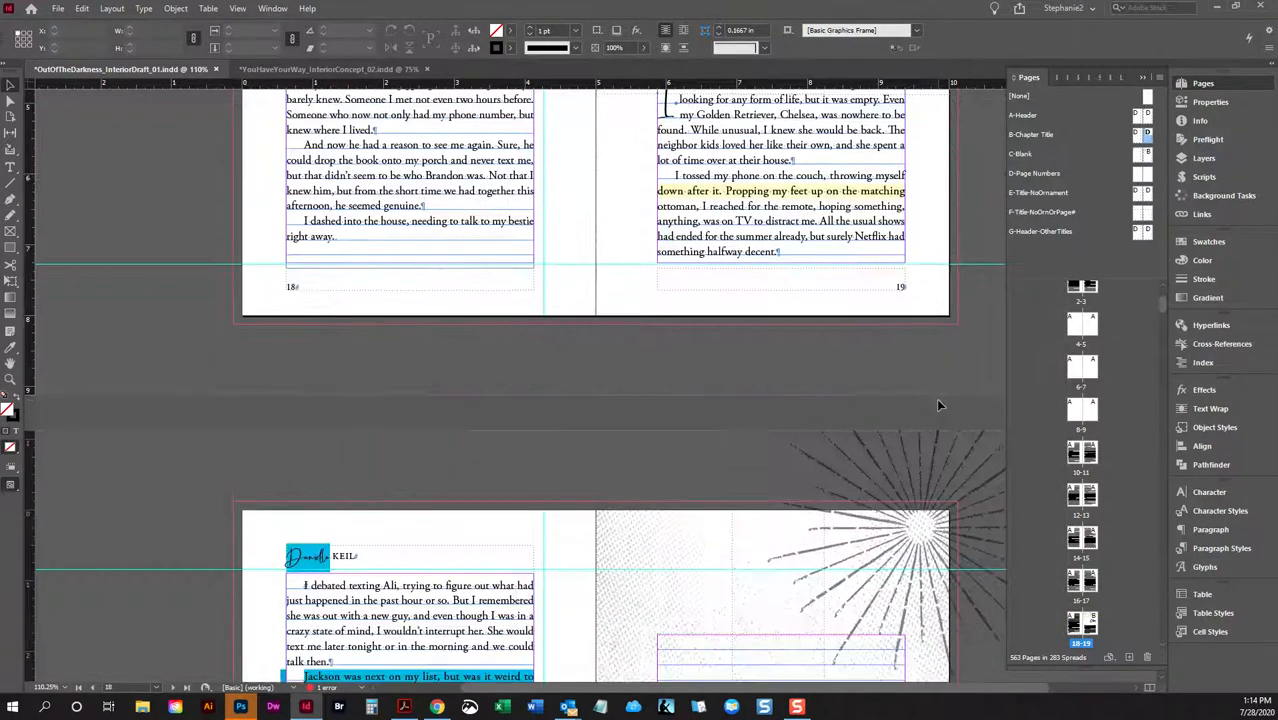
scroll(938, 405, down, 3)
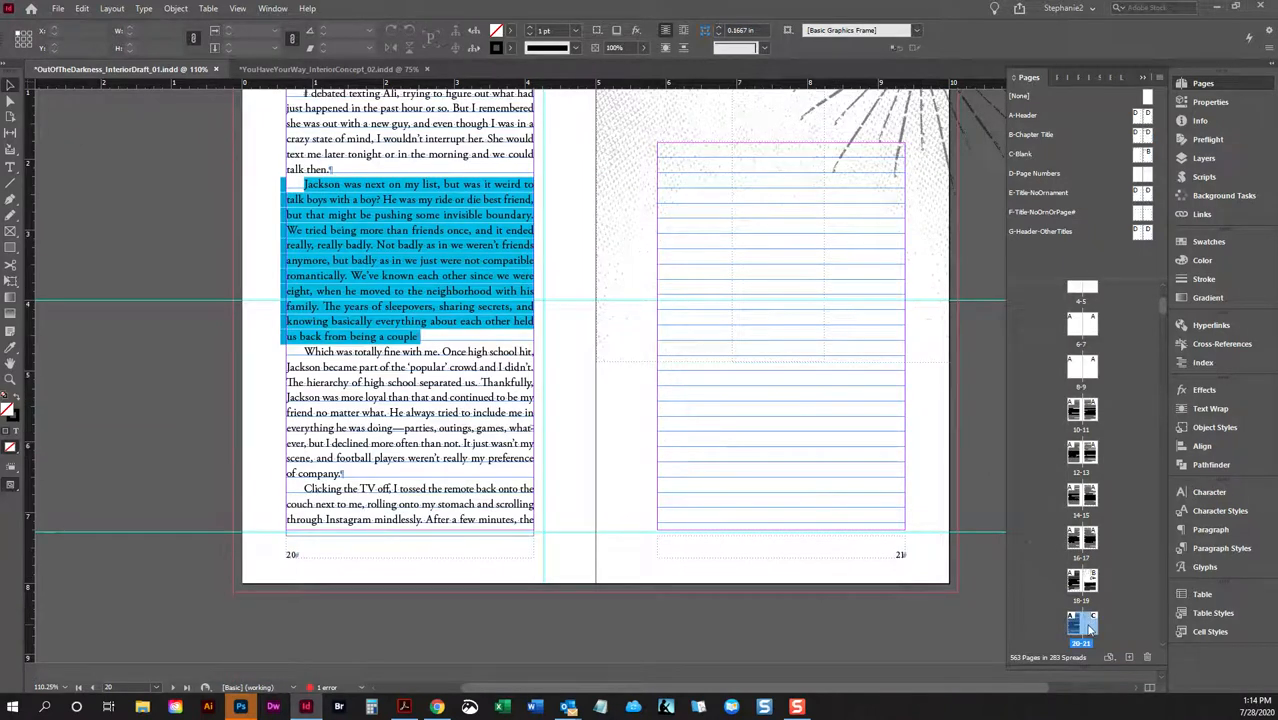
double_click(1089, 627)
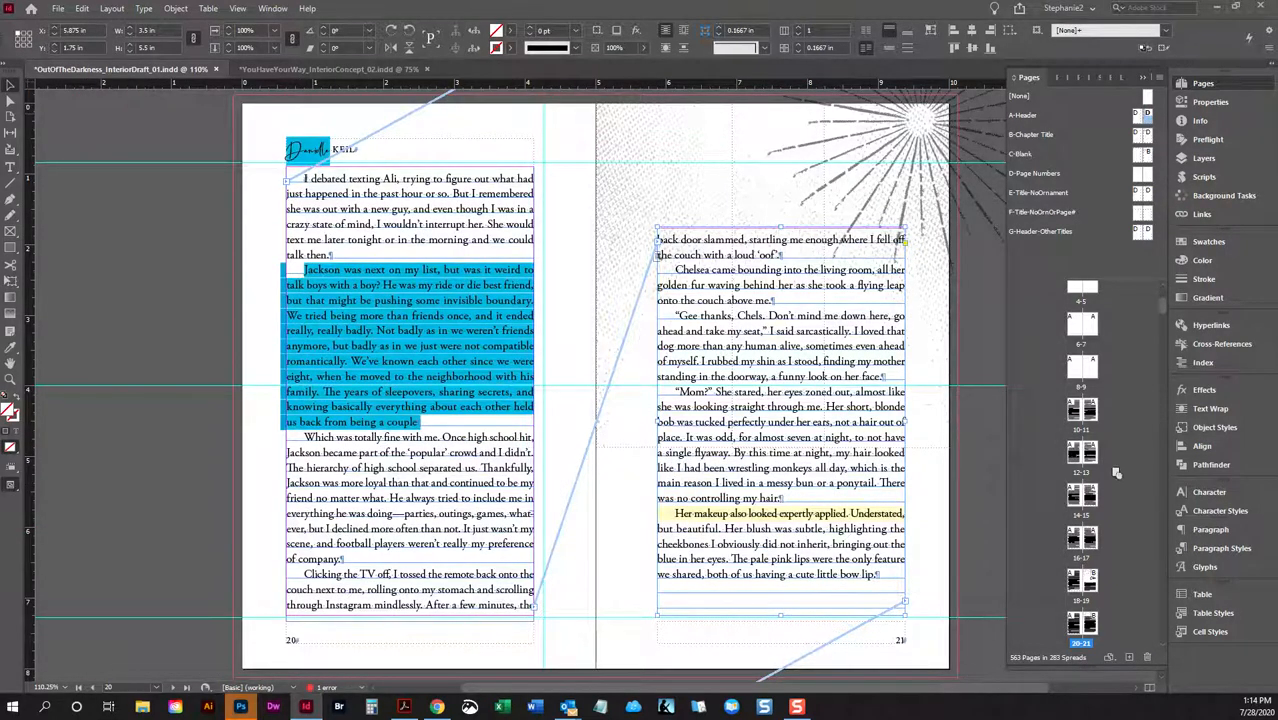
drag(1092, 623, 1091, 624)
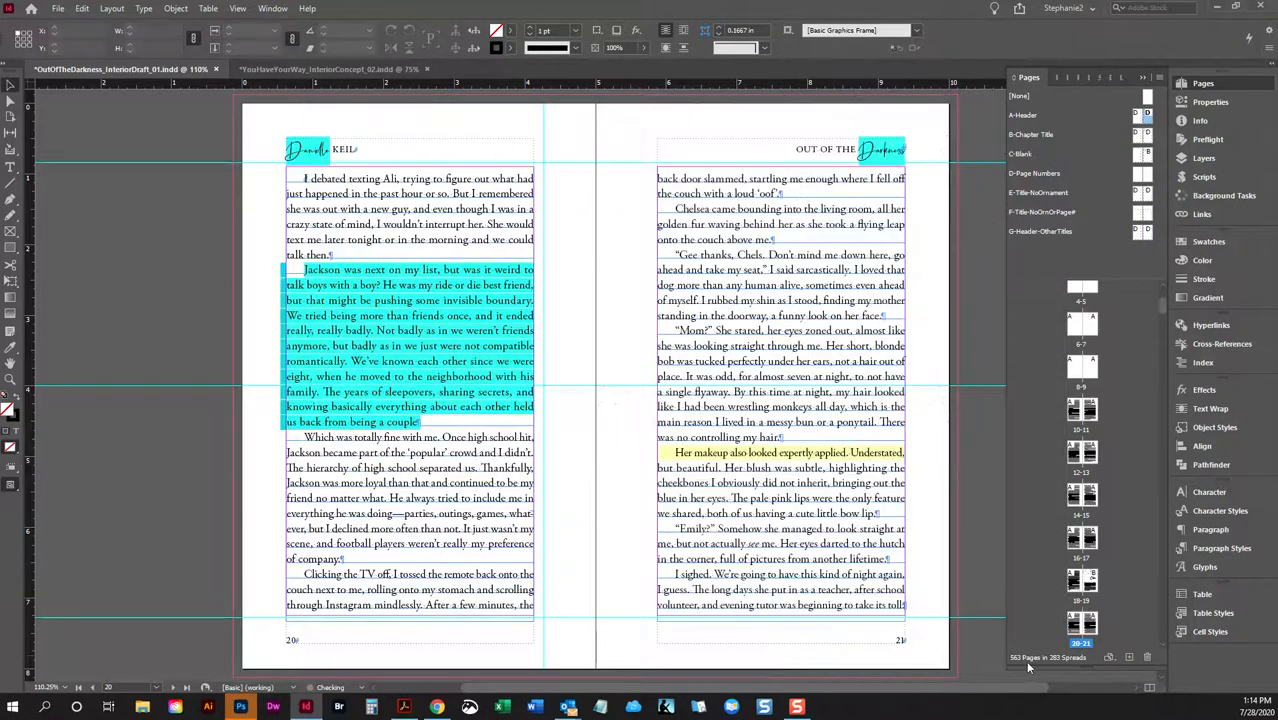
Check the text flow after page 21 and the spacing around the text-message paragraphs on pages 24 and 25.
scroll(618, 445, down, 15)
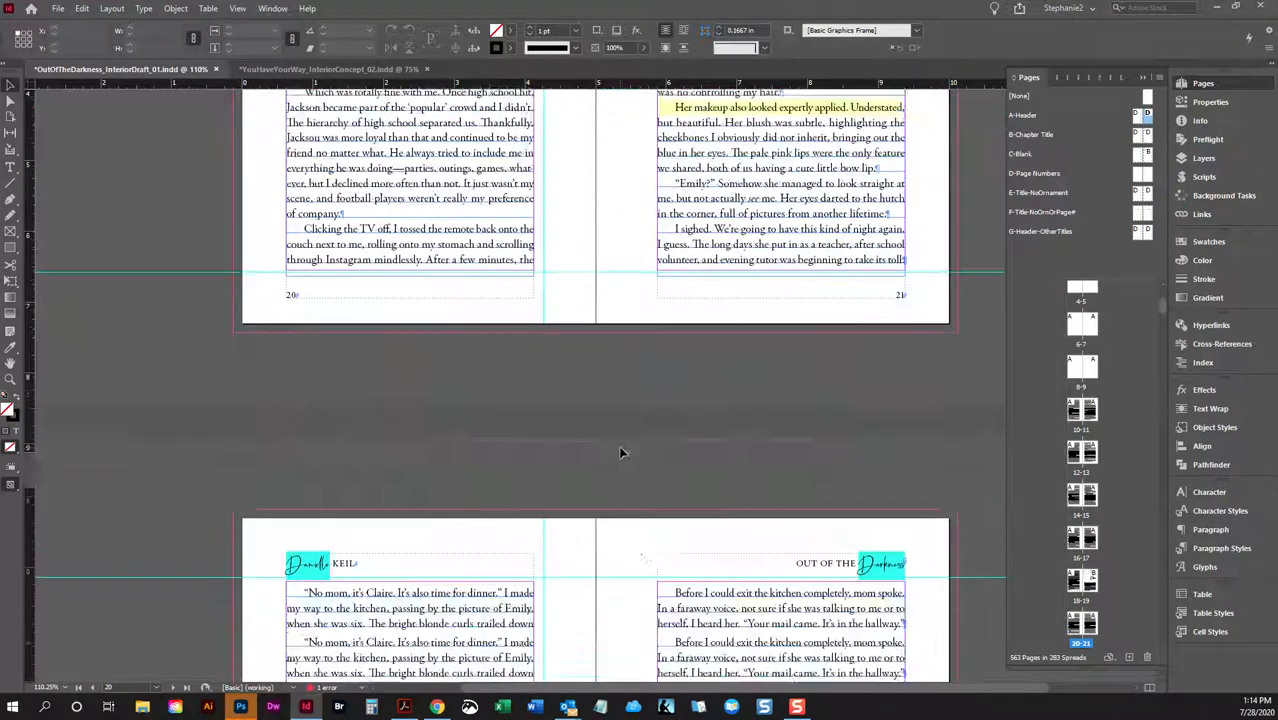
scroll(645, 454, down, 10)
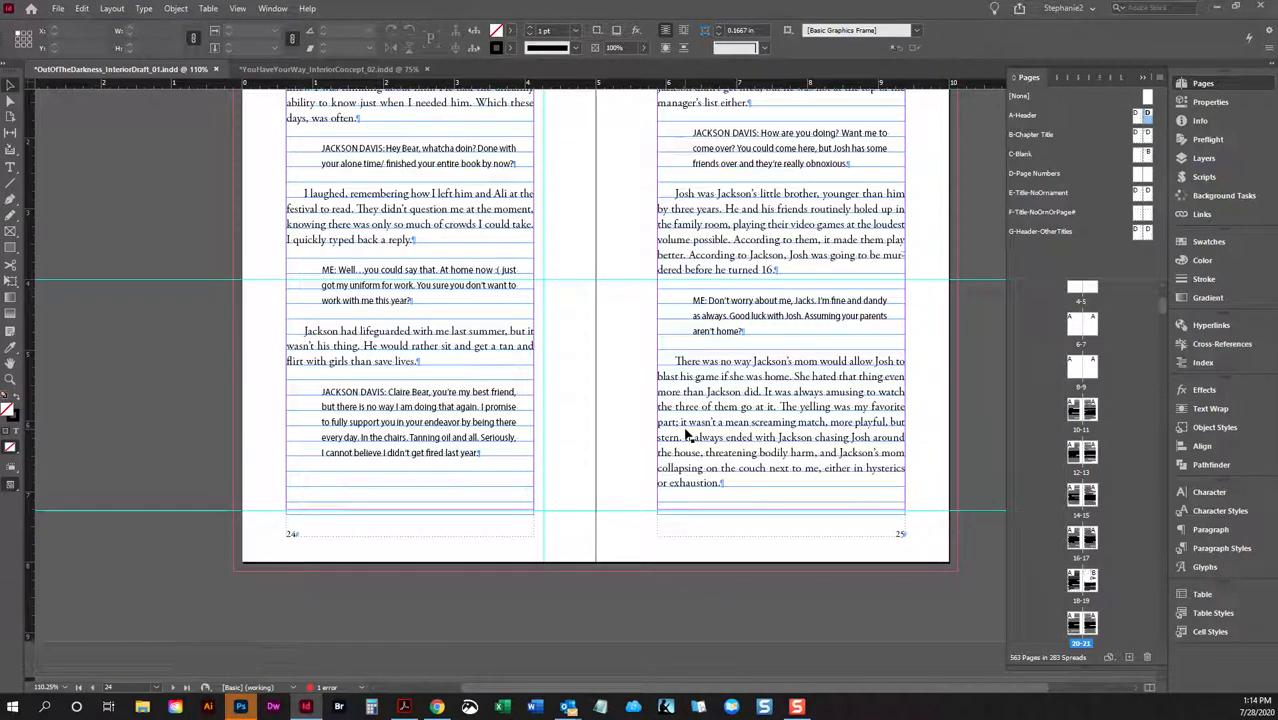
scroll(686, 436, down, 2)
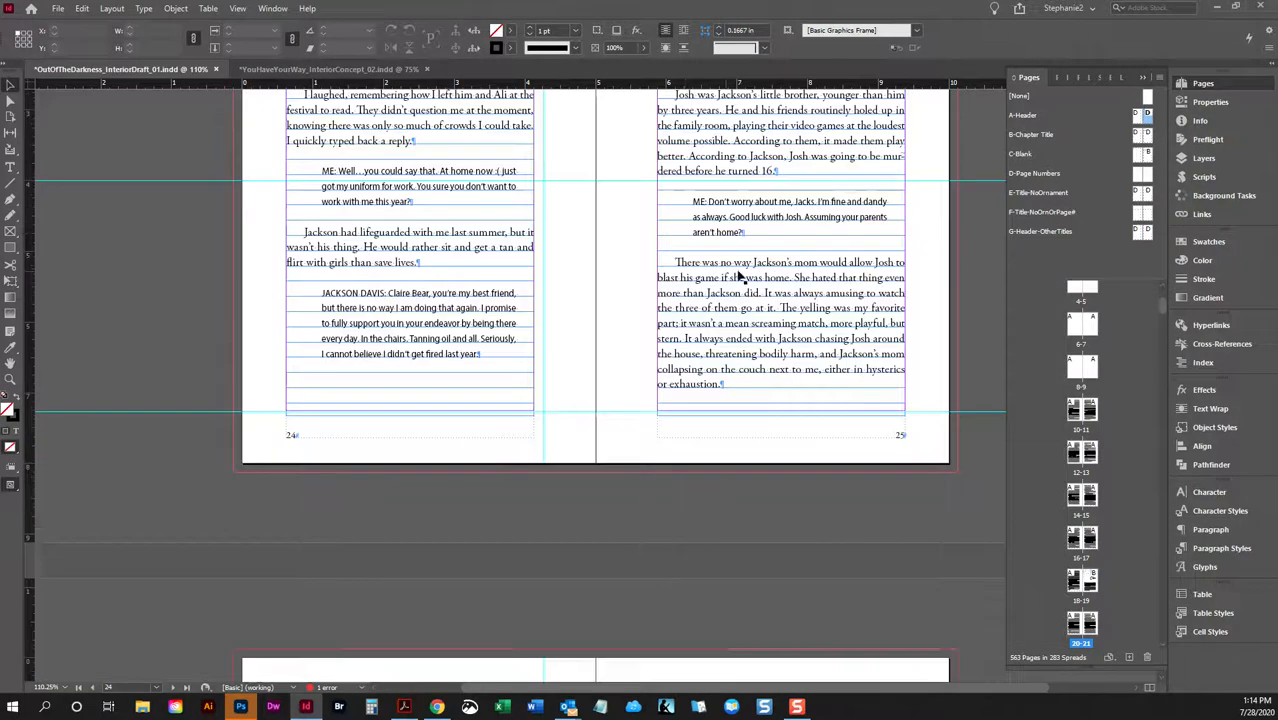
scroll(735, 280, up, 5)
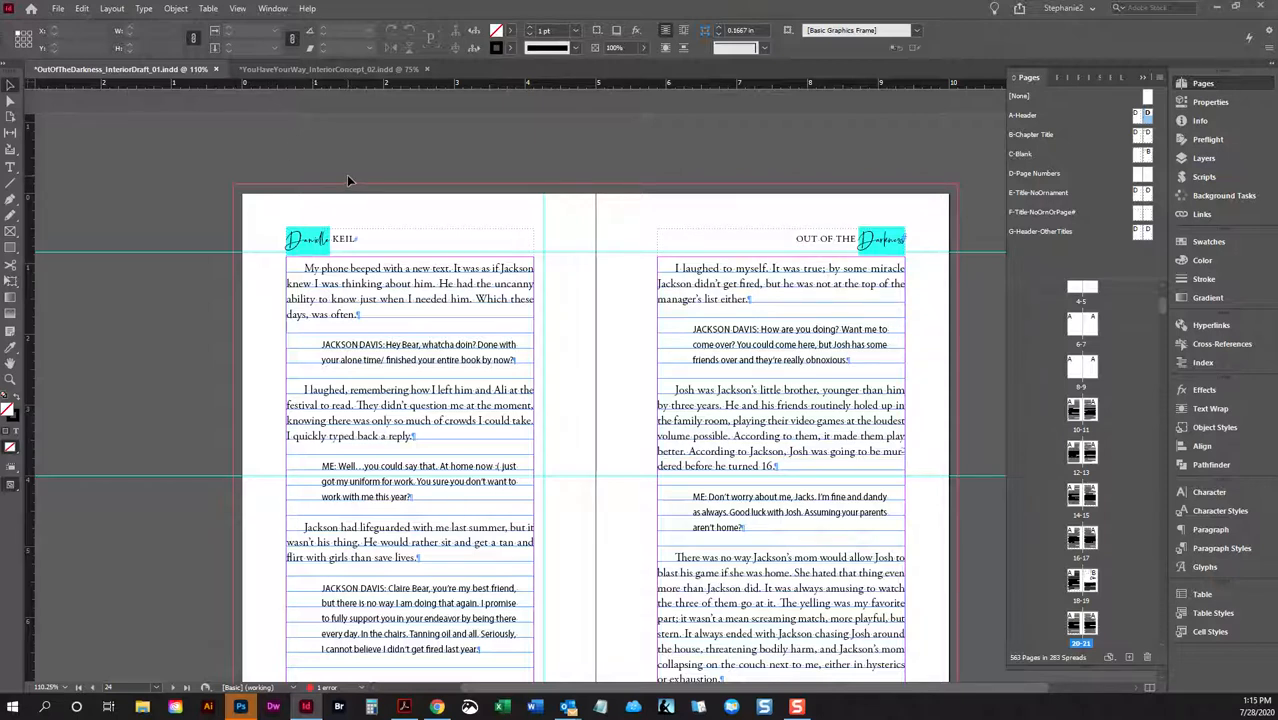
click(361, 141)
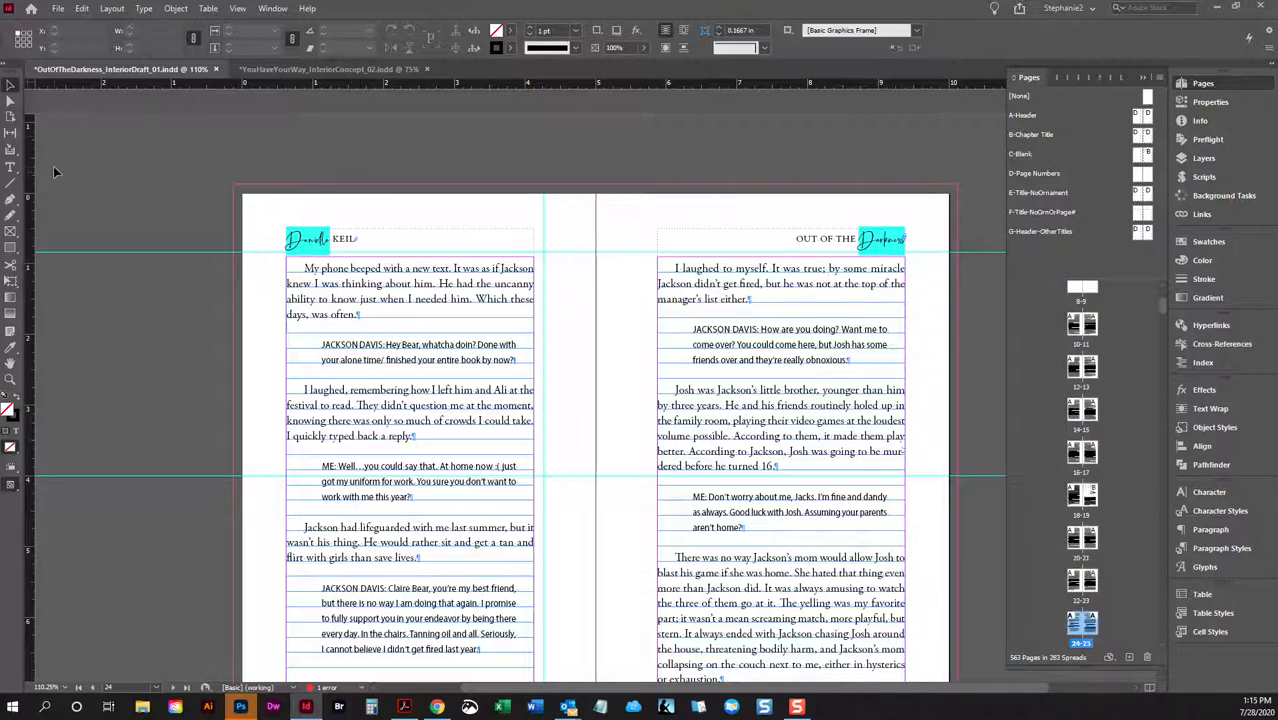